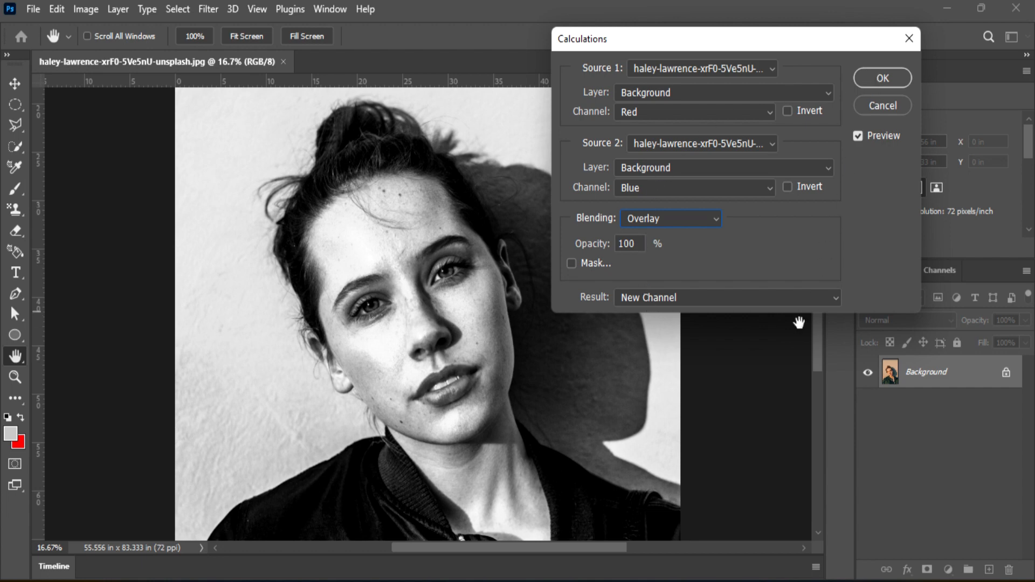
Output the Overlay calculation of the Background's Red and Blue channels at 100% opacity to a new channel.
click(803, 302)
click(802, 303)
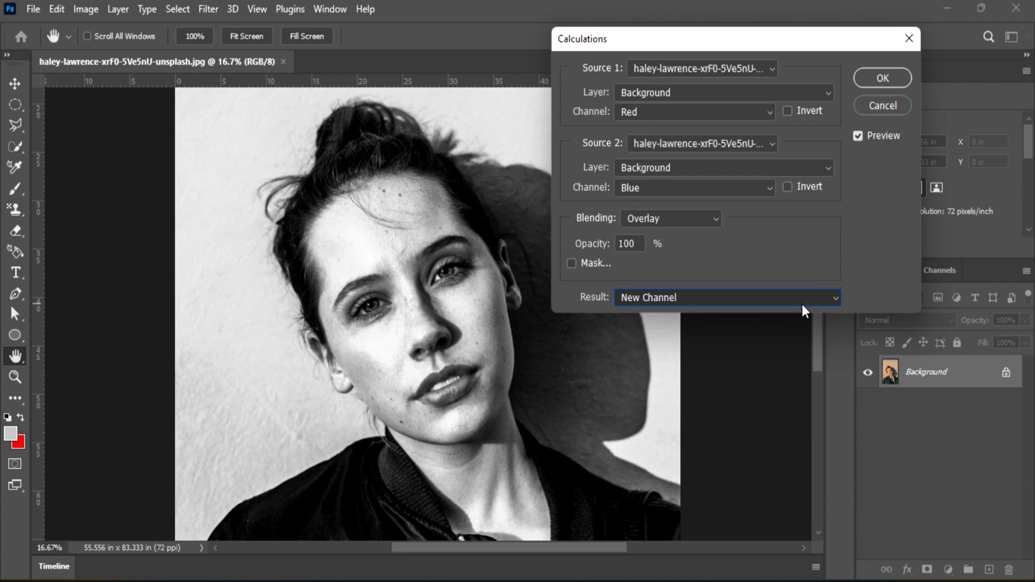
click(878, 80)
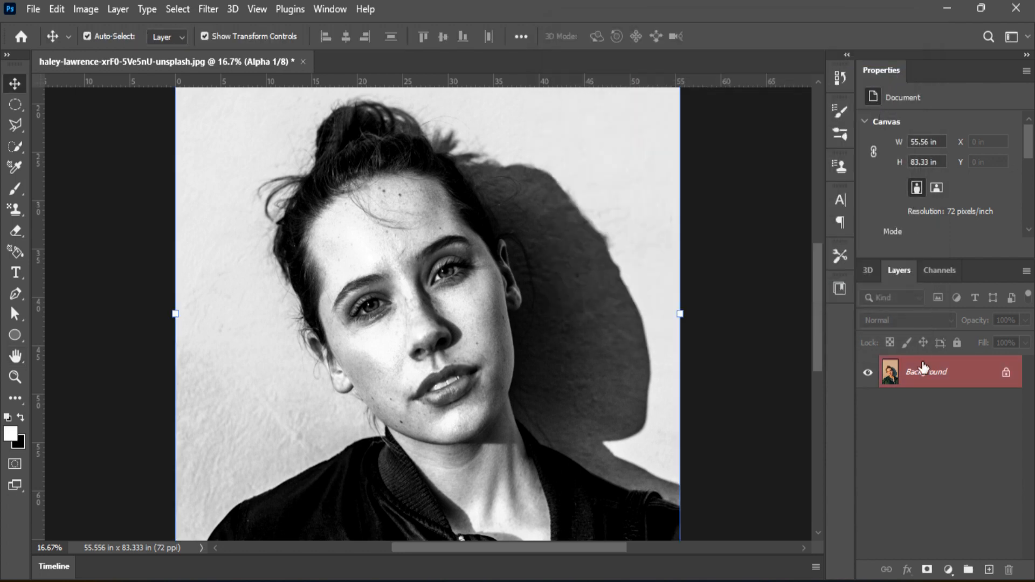
Copy the entire Alpha 1 channel and paste it into a new layer above the Background.
click(938, 270)
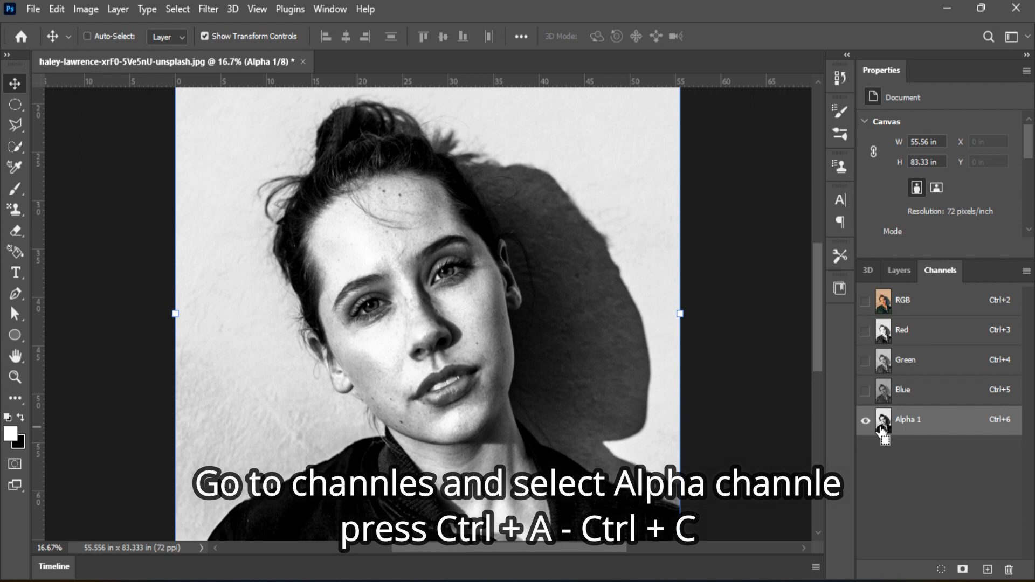
key(ctrl+a)
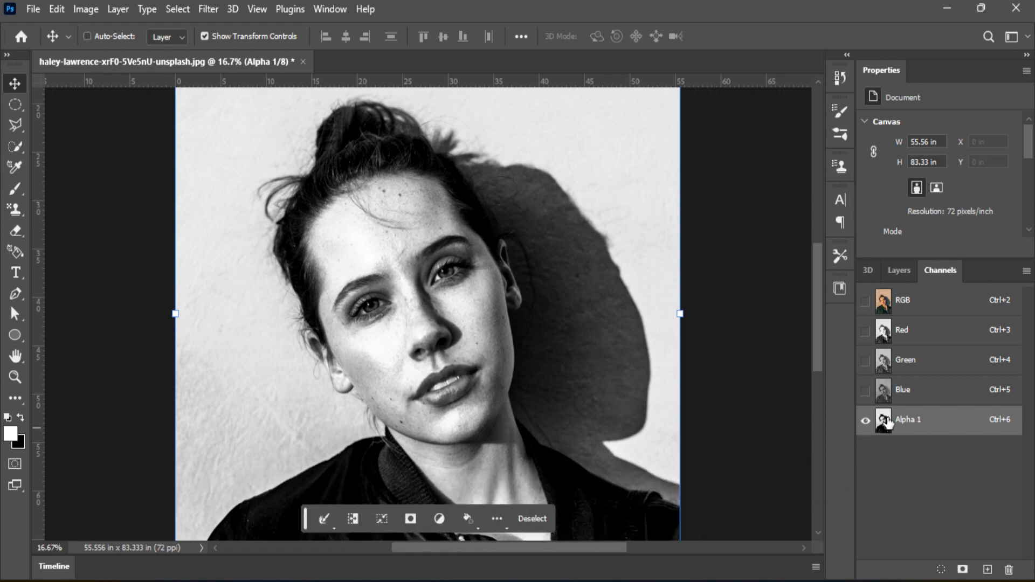
click(901, 271)
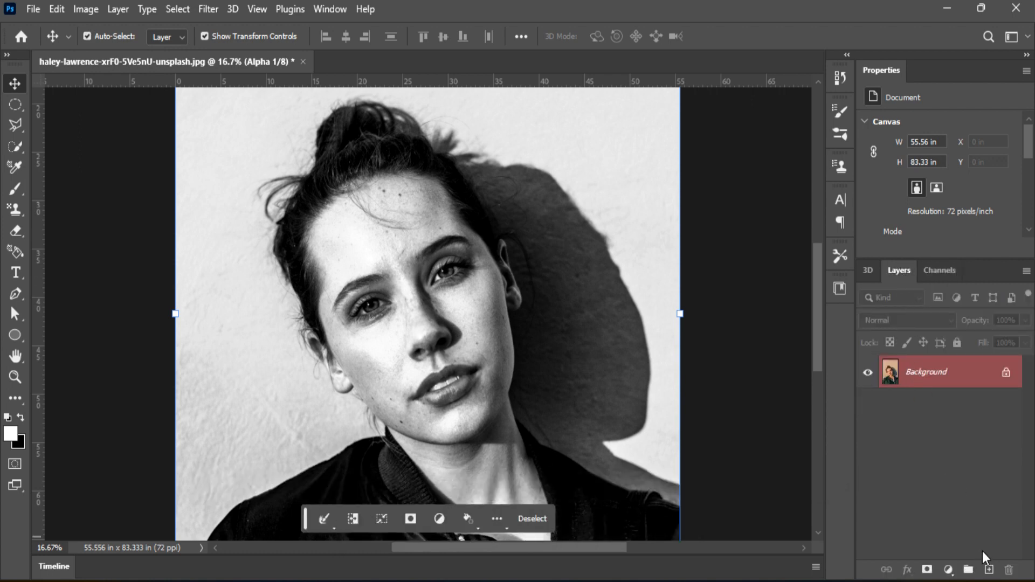
click(989, 570)
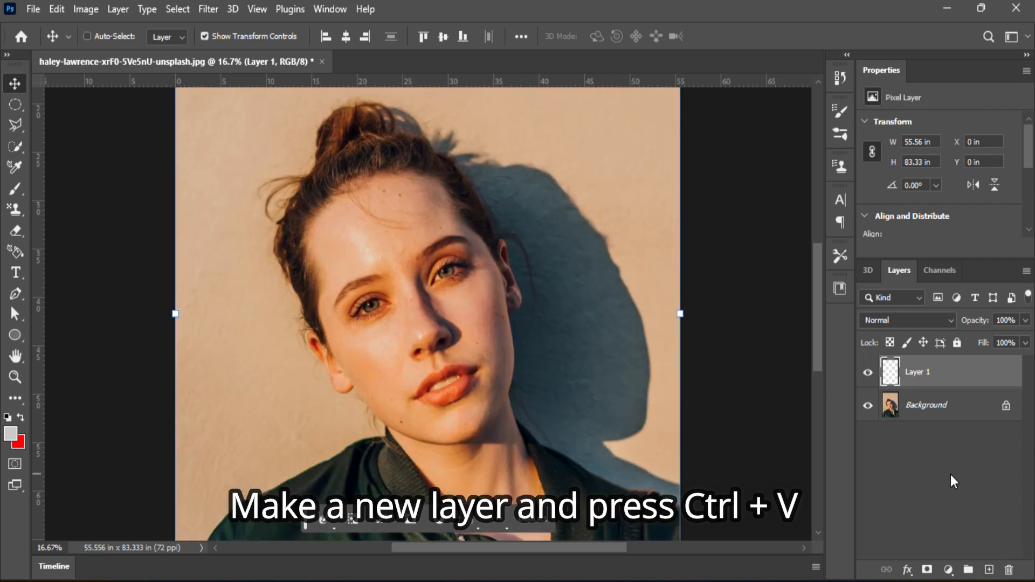
key(ctrl+v)
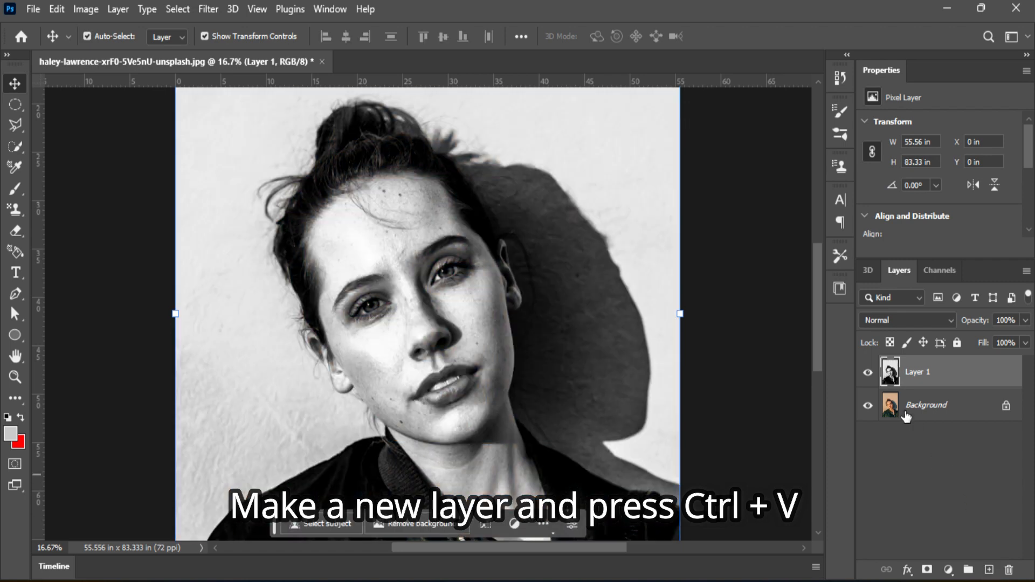
Select the subject on Layer 1 and copy it to its own layer, hiding both Layer 1 and the Background.
click(868, 408)
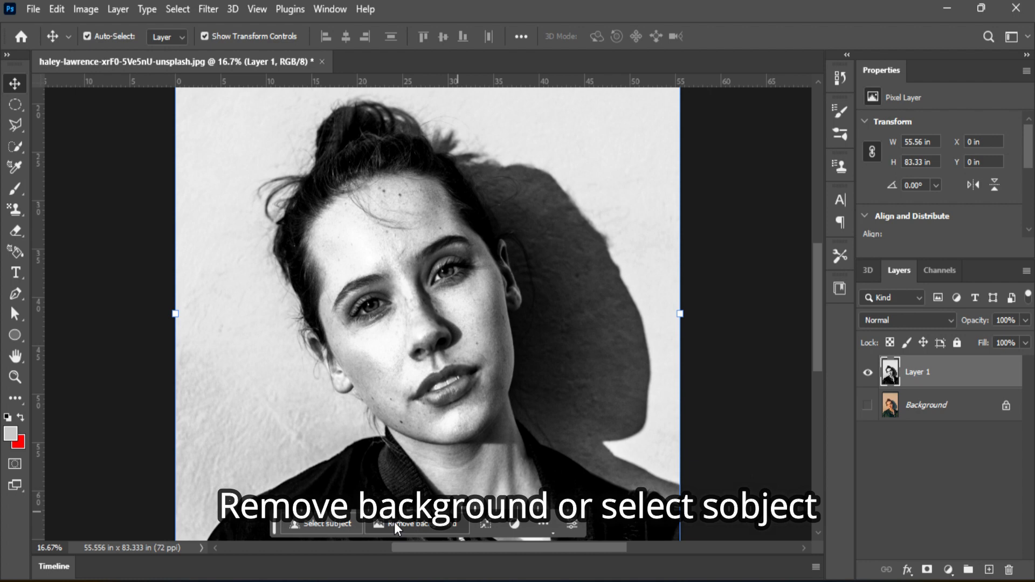
click(309, 522)
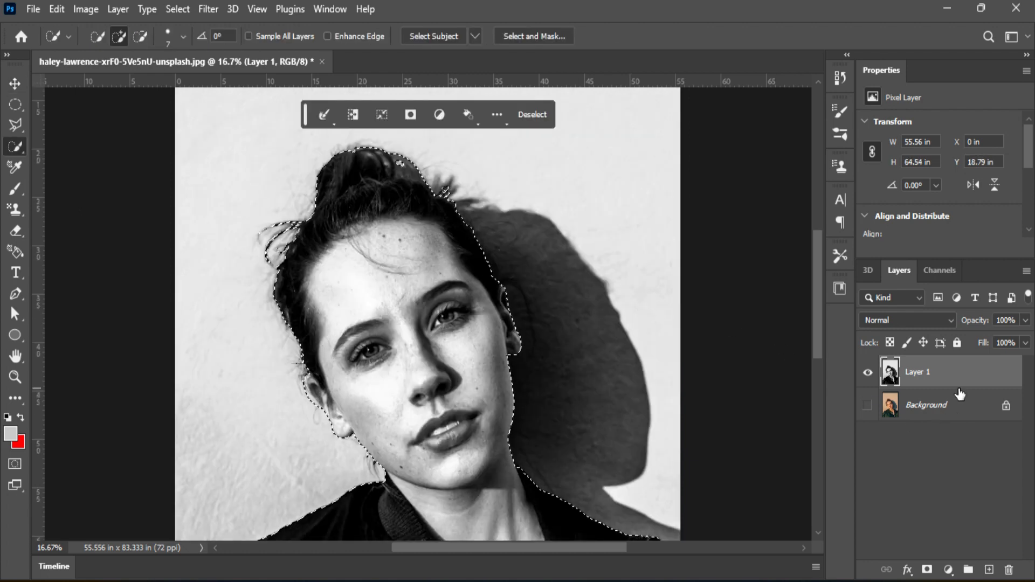
key(ctrl+j)
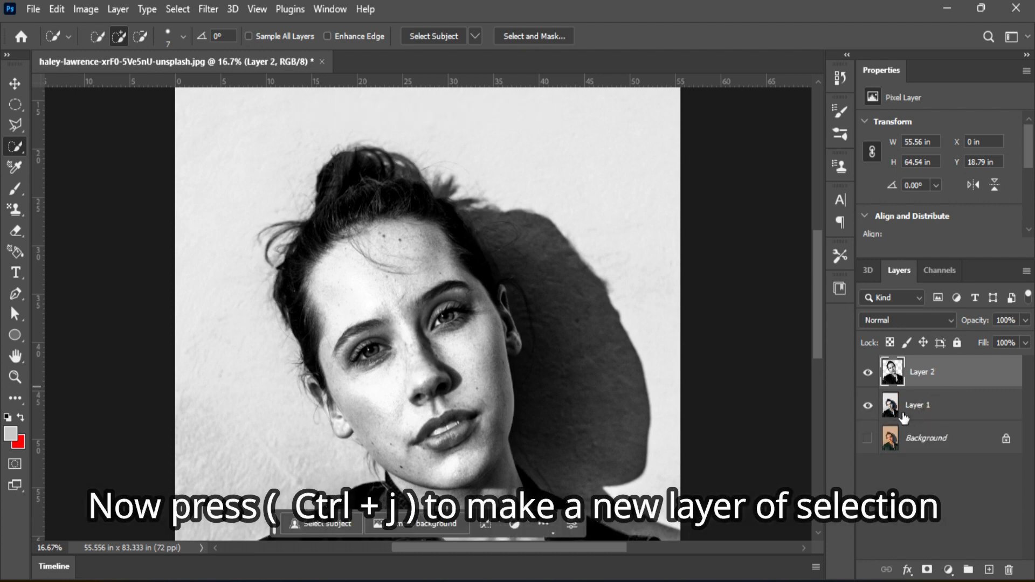
click(868, 405)
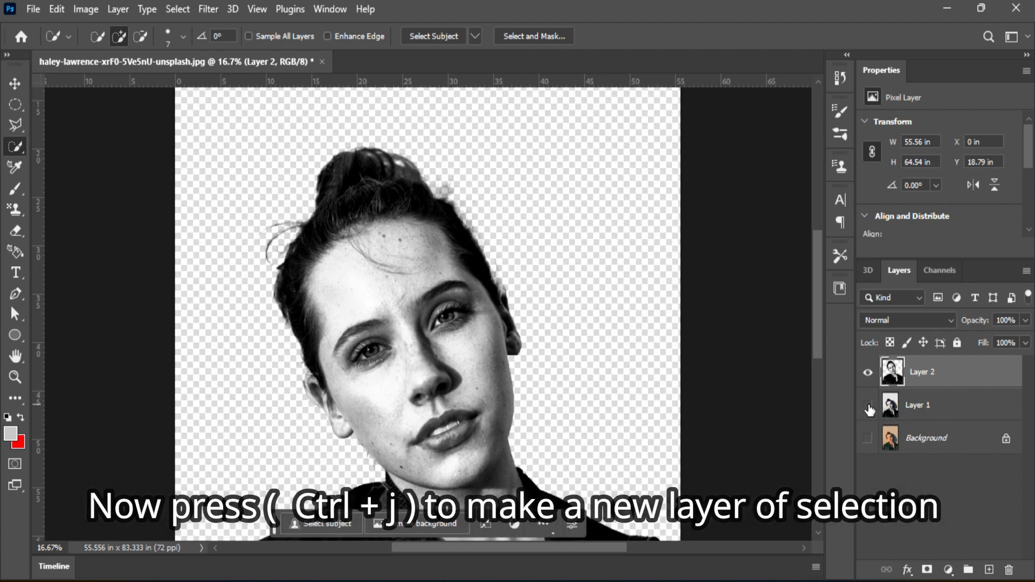
Add a black (000000) Solid Color fill layer directly above Layer 1, behind the cut-out portrait.
click(949, 571)
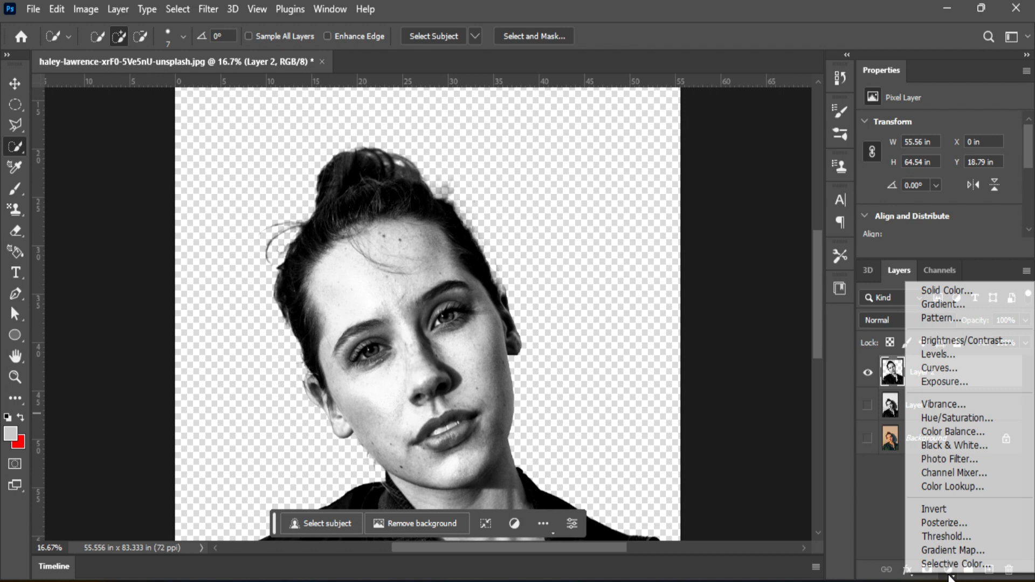
click(888, 530)
click(933, 408)
click(949, 571)
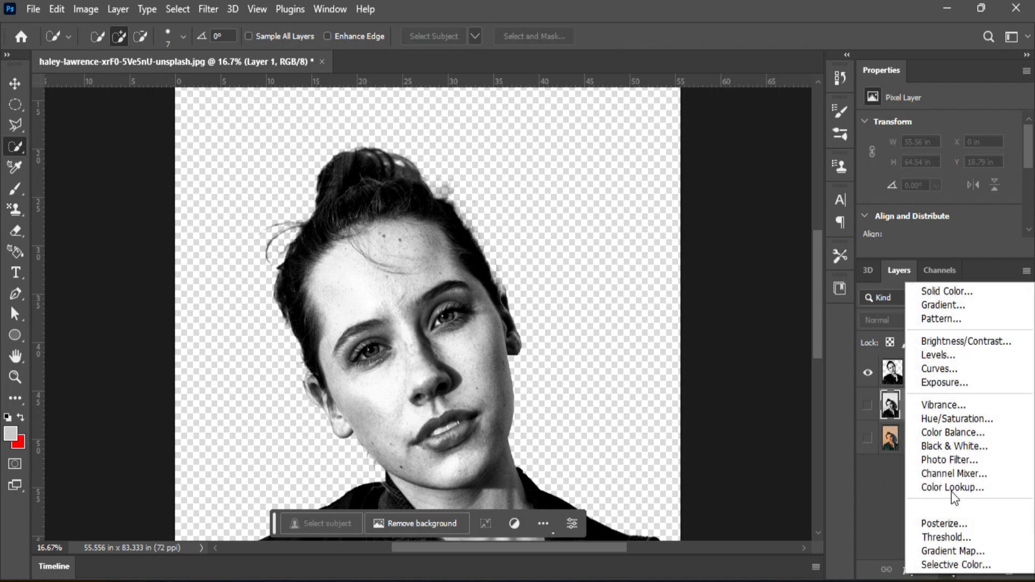
click(939, 291)
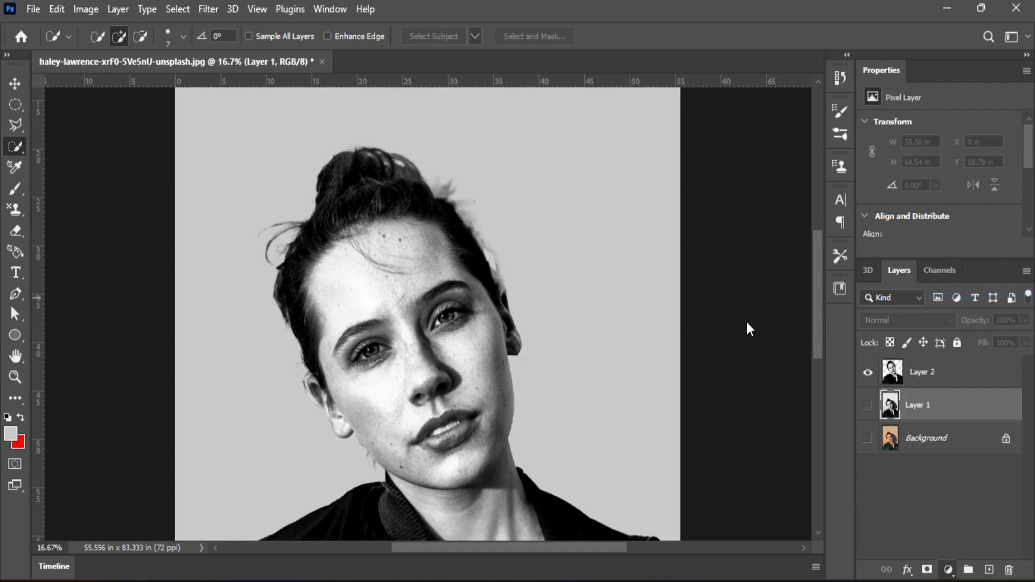
drag(614, 356, 598, 386)
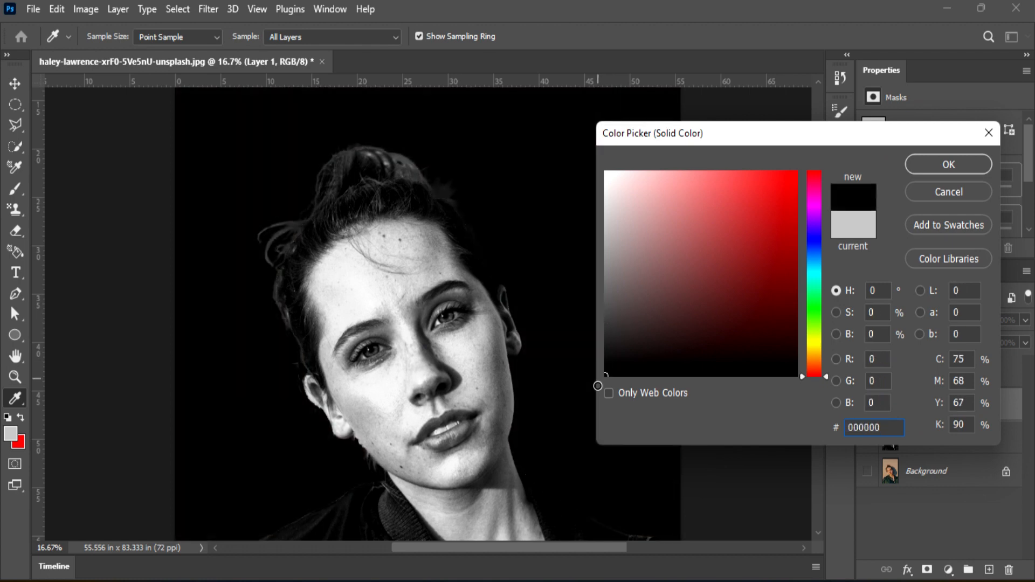
click(927, 163)
Add a Curves adjustment above Layer 2 and clip it to that layer.
click(958, 375)
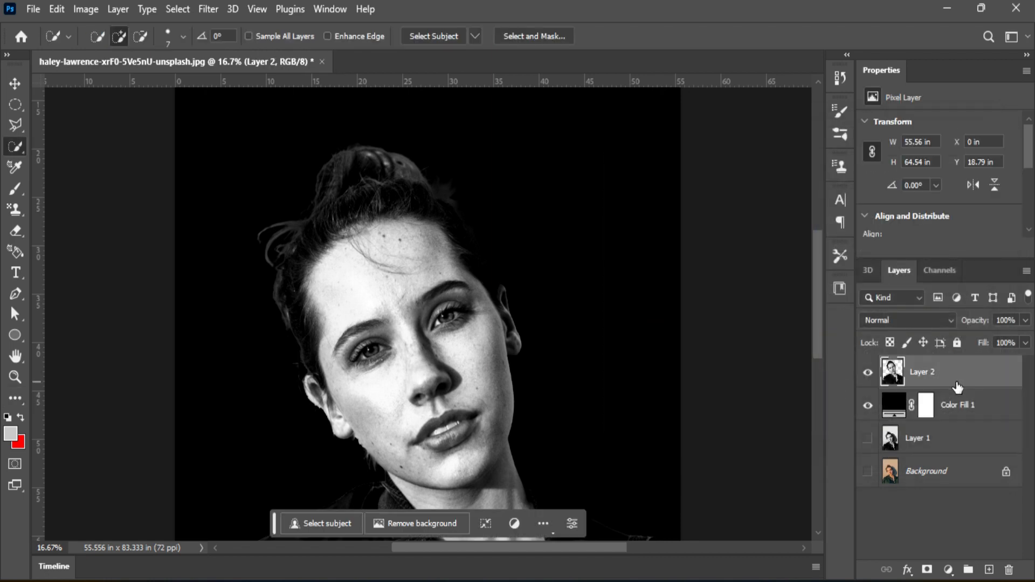
click(947, 572)
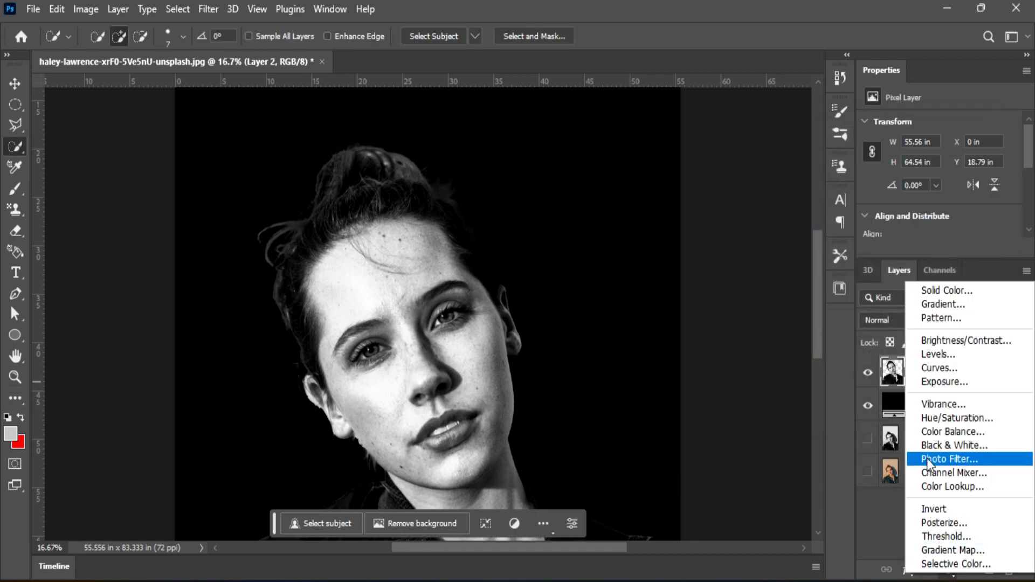
click(949, 368)
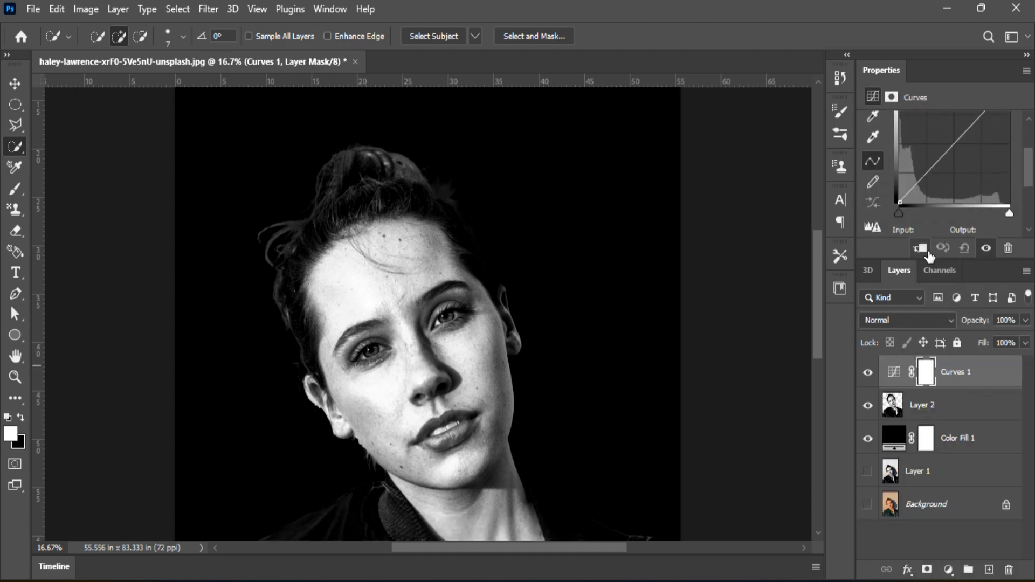
click(920, 250)
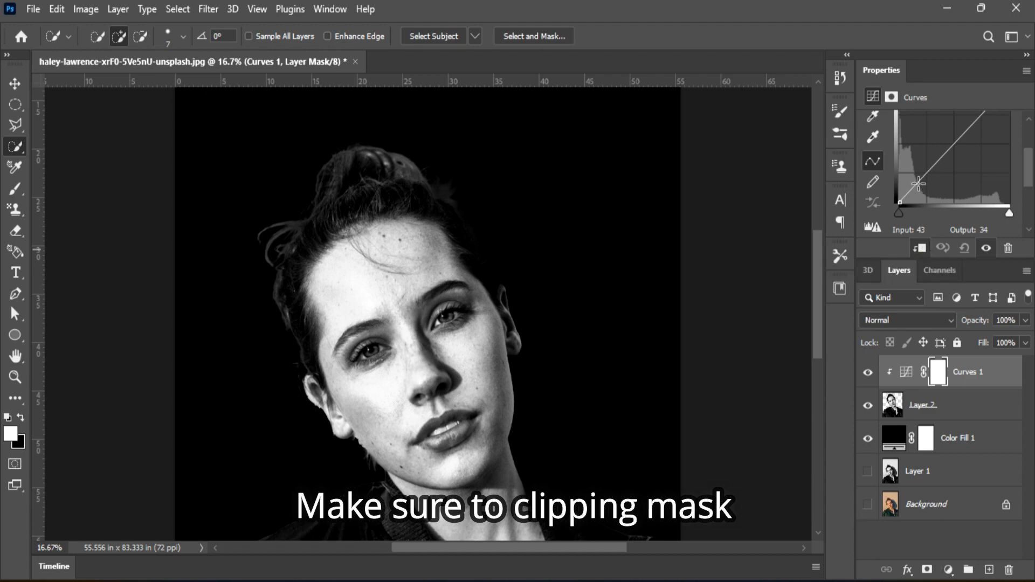
Darken the portrait's shadows with a curve point at input 71, output 29, and add a second point in the upper part of the curve.
drag(925, 177, 930, 187)
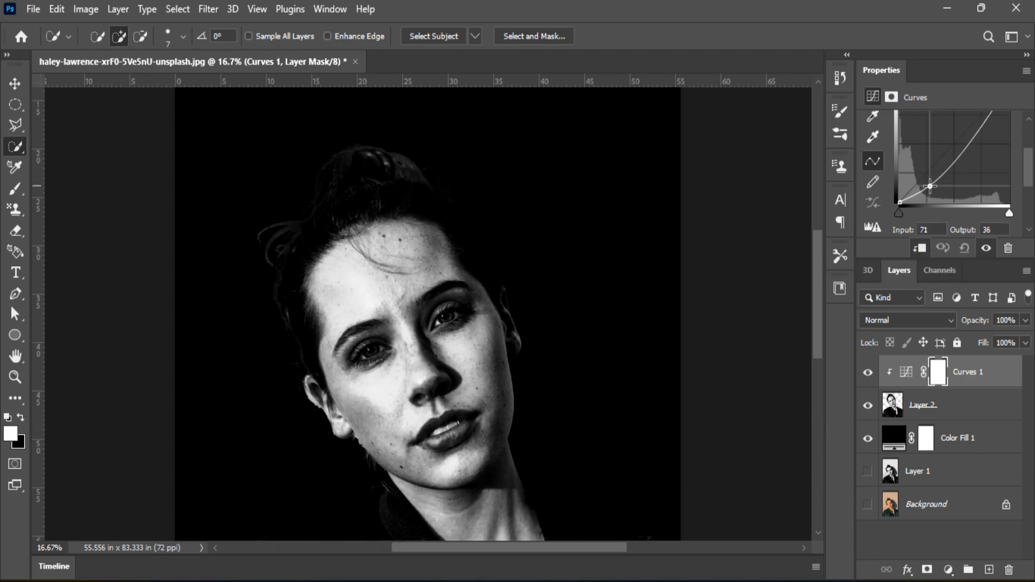
scroll(962, 137, up, 3)
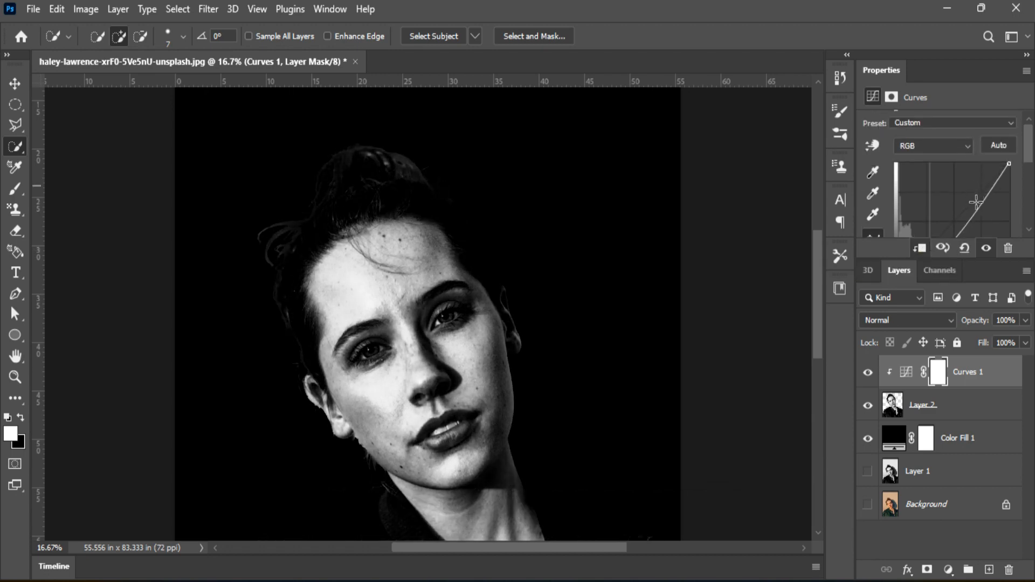
mouse_move(975, 209)
mouse_down()
mouse_move(965, 200)
mouse_move(982, 216)
mouse_move(974, 209)
mouse_up()
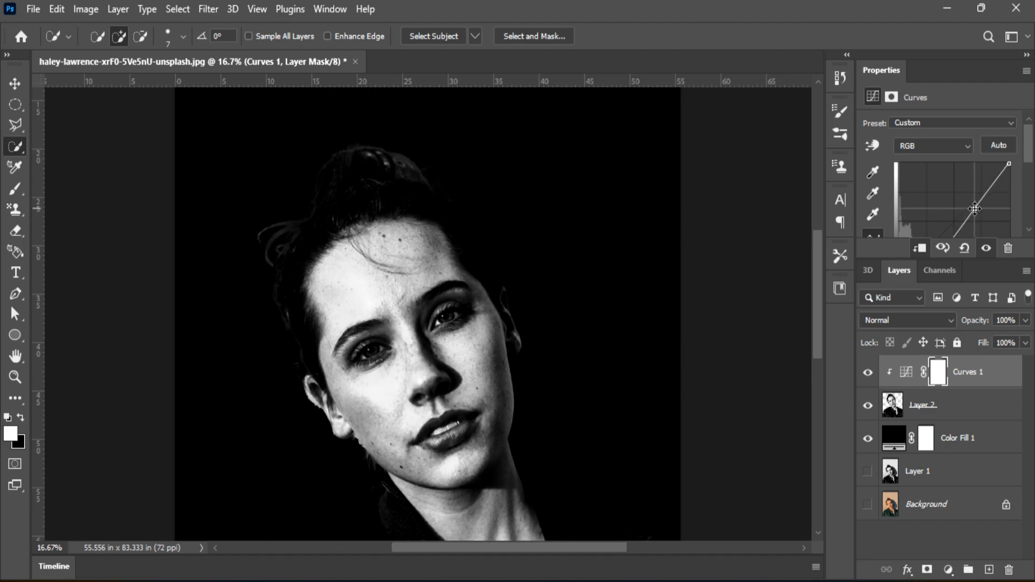
scroll(975, 208, down, 3)
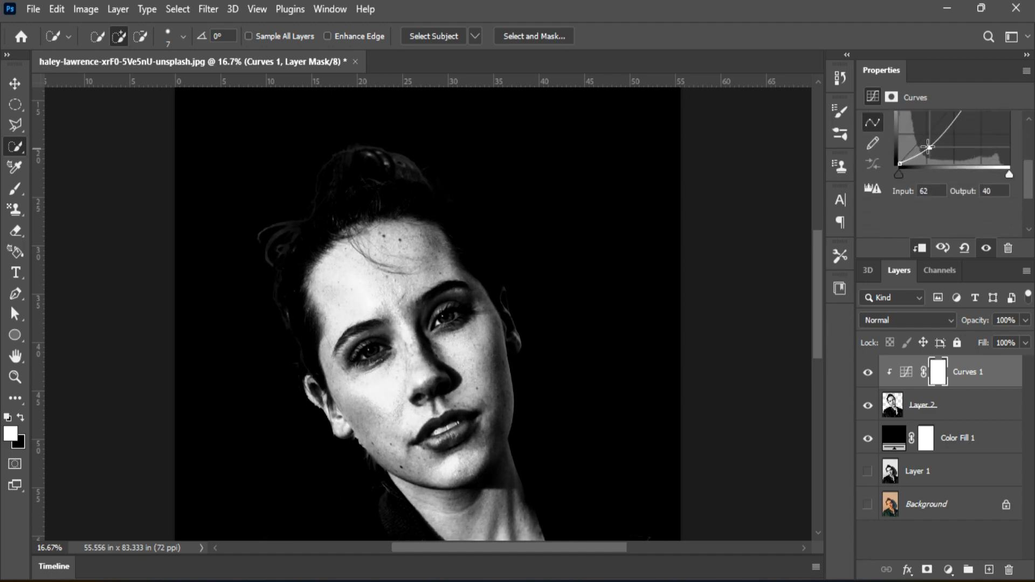
drag(928, 146, 932, 152)
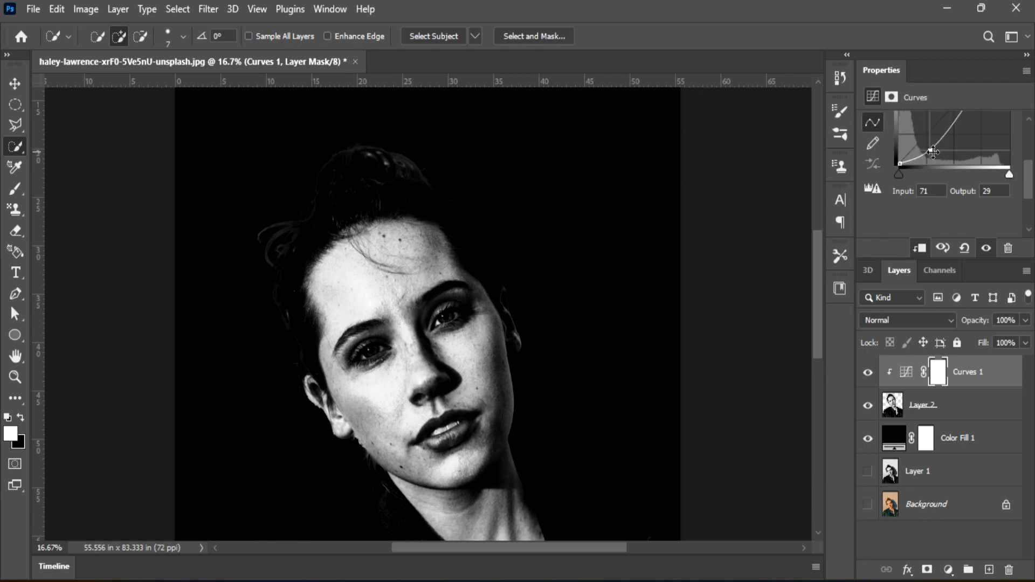
Examine the darkened portrait across the full height of the canvas.
key(ctrl+minus)
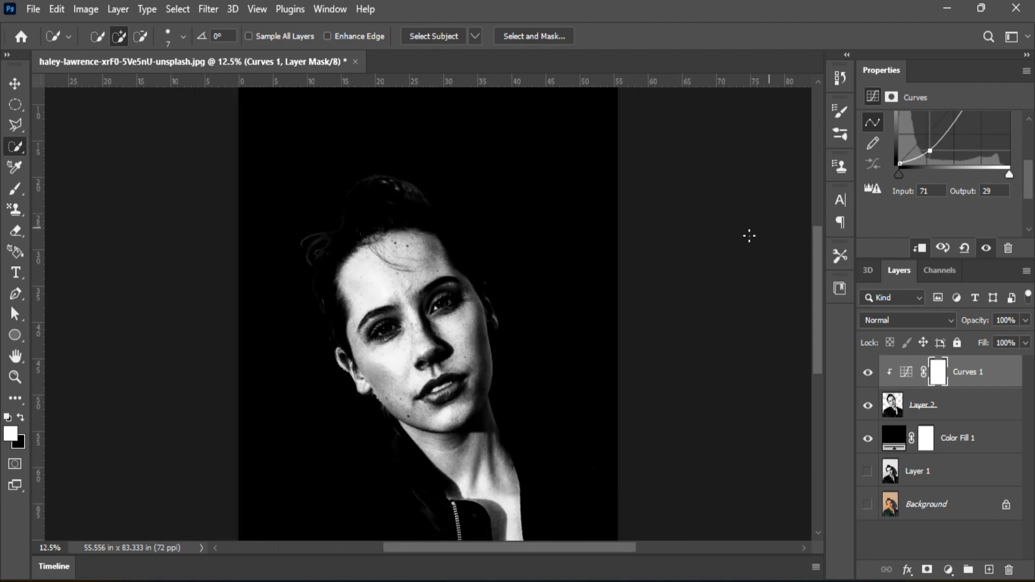
scroll(727, 240, down, 5)
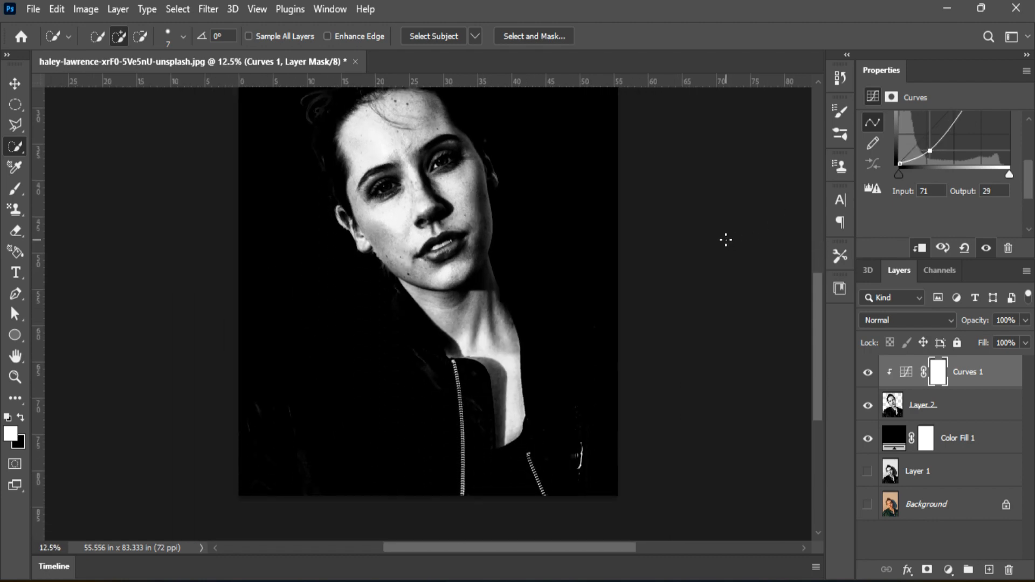
scroll(725, 240, up, 5)
scroll(726, 239, up, 1)
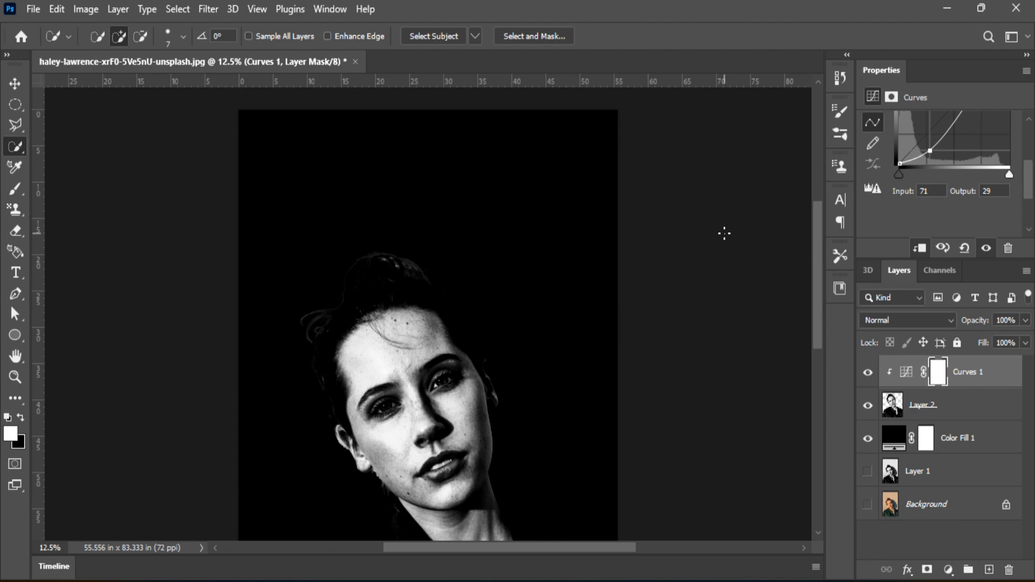
scroll(724, 234, down, 2)
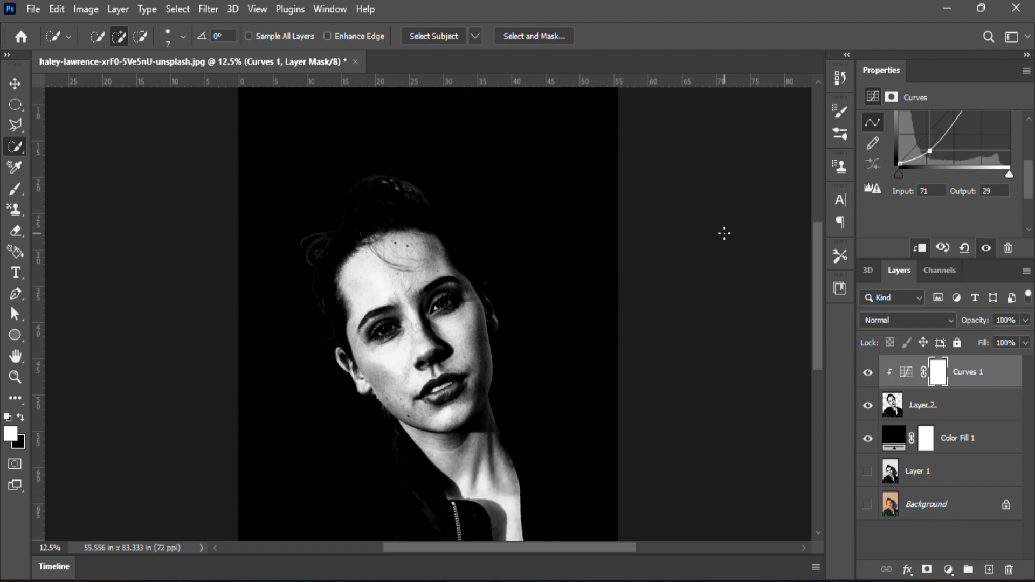
scroll(724, 234, down, 1)
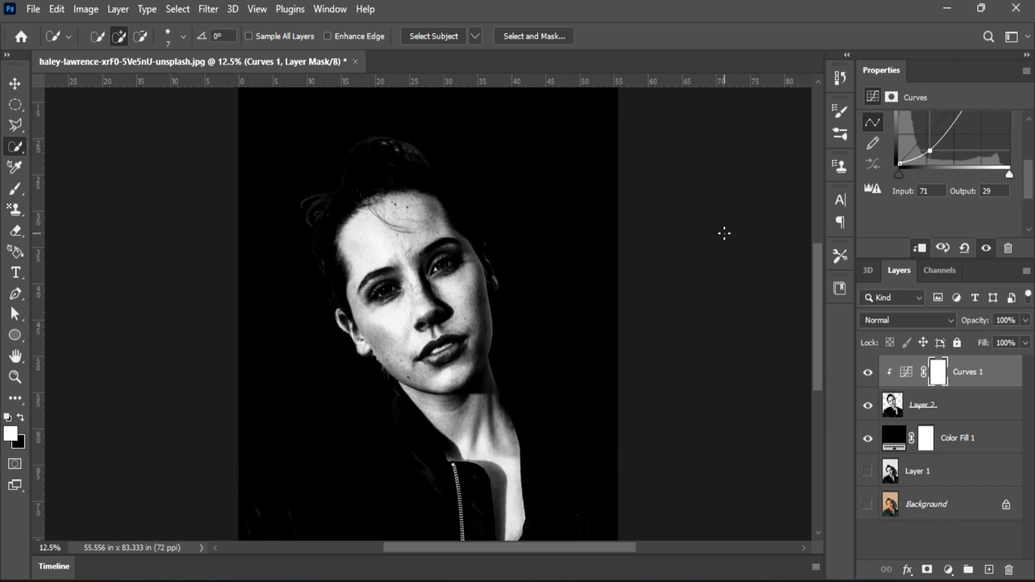
scroll(724, 233, up, 2)
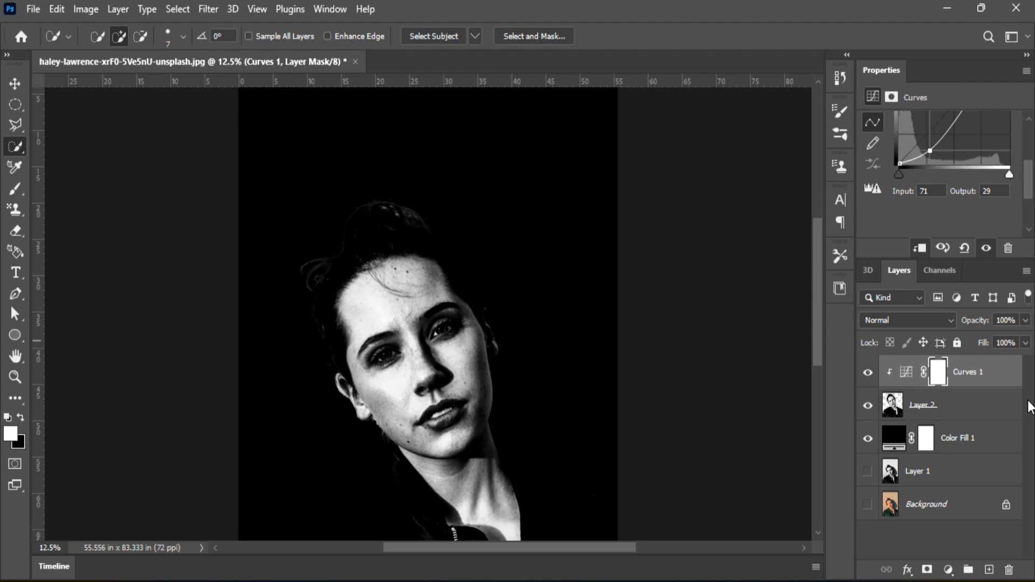
Add a new empty layer directly above Color Fill 1, beneath the cut-out portrait.
click(995, 439)
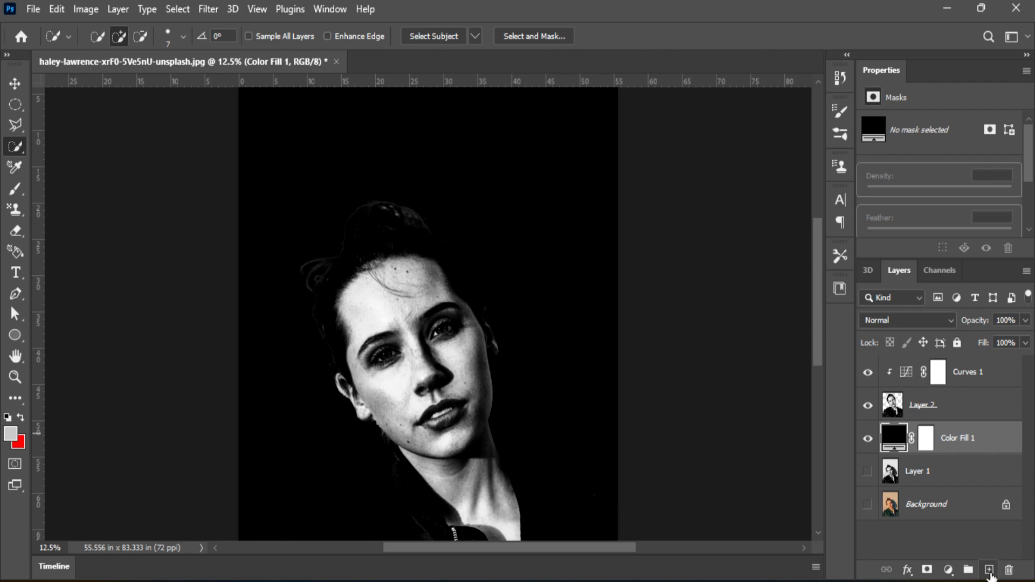
click(989, 571)
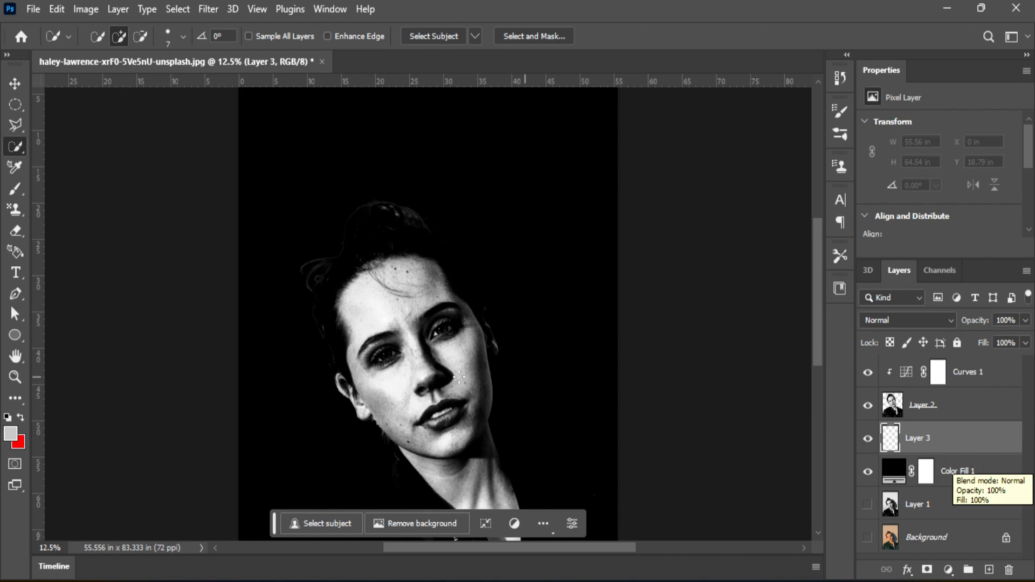
Set the foreground color to bright magenta f600ff and activate the Brush tool.
click(10, 434)
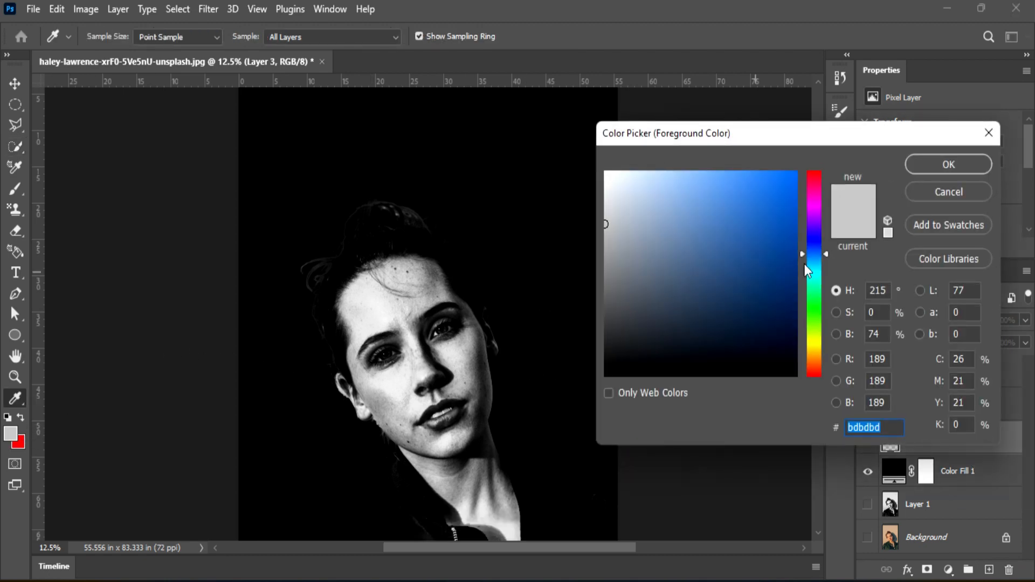
click(815, 210)
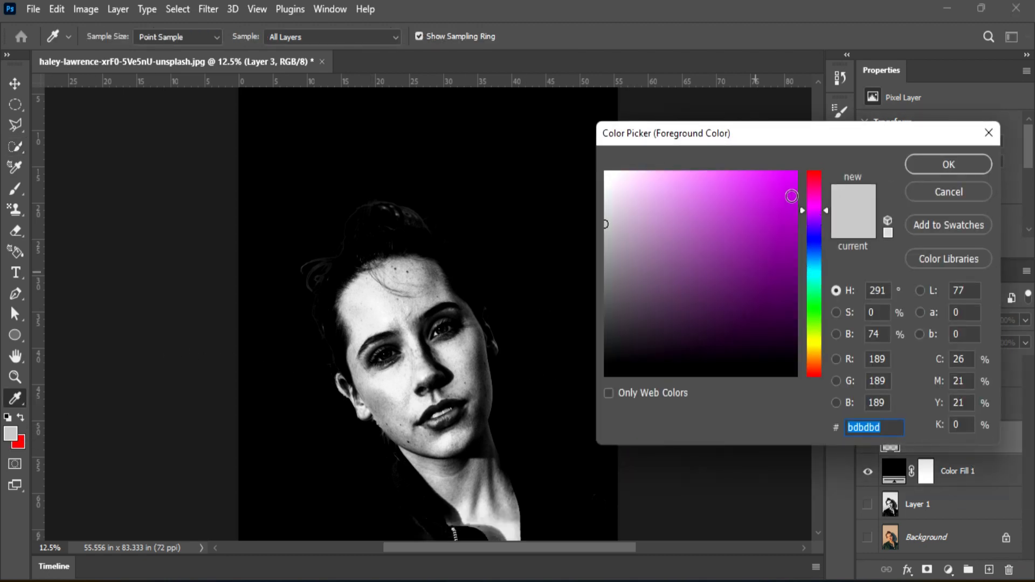
click(797, 172)
drag(821, 212, 819, 207)
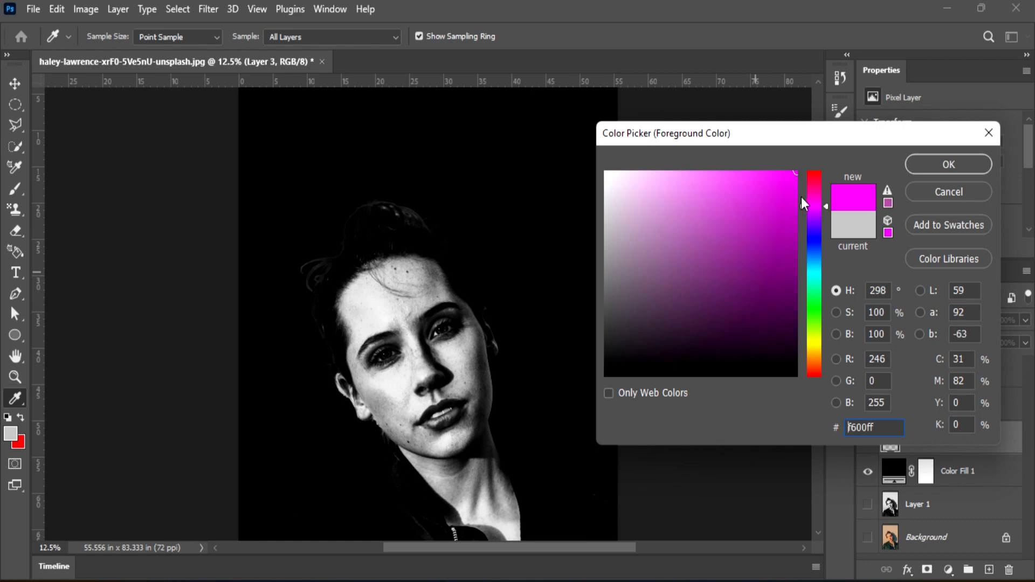
click(935, 165)
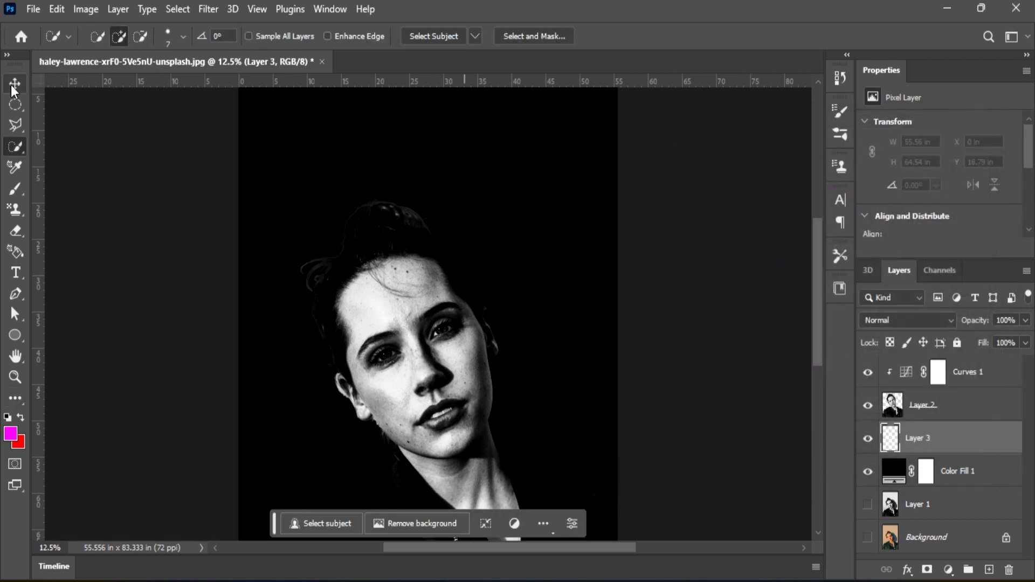
click(16, 189)
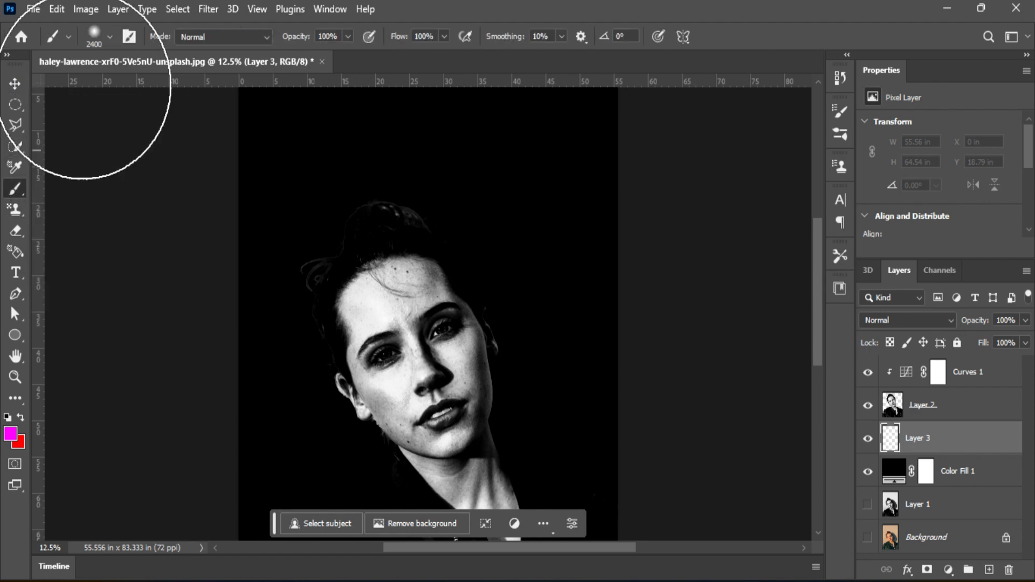
Try a single magenta dab behind the head on Layer 3 with a 4200 px soft brush, and undo it.
key(bracketright)
key(bracketright)
key(bracketright)
key(bracketright)
key(bracketright)
key(bracketright)
key(bracketright)
key(bracketright)
key(bracketright)
key(bracketright)
key(bracketright)
key(bracketright)
key(bracketright)
key(bracketright)
key(bracketright)
key(bracketright)
key(bracketright)
key(bracketright)
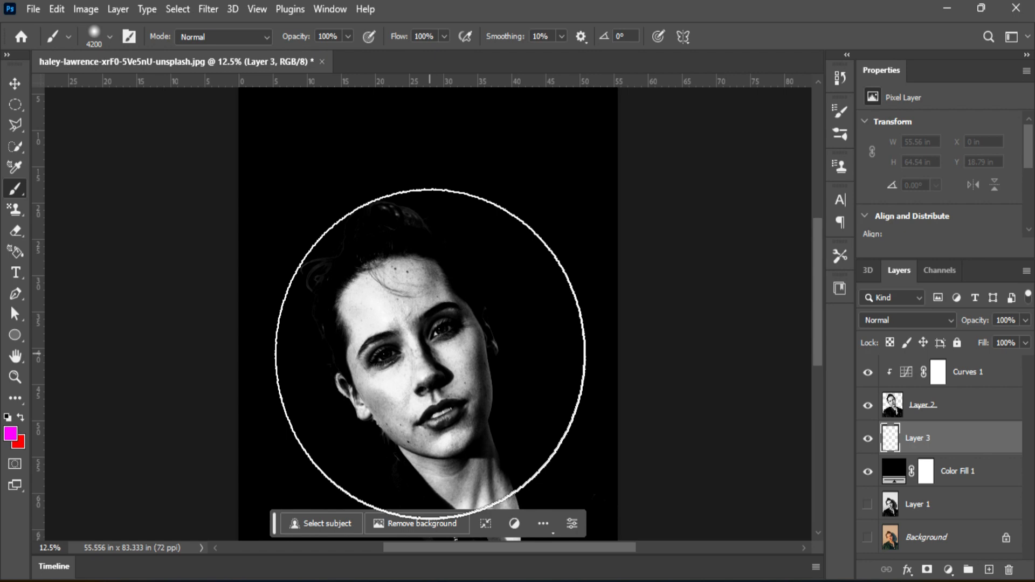
click(430, 353)
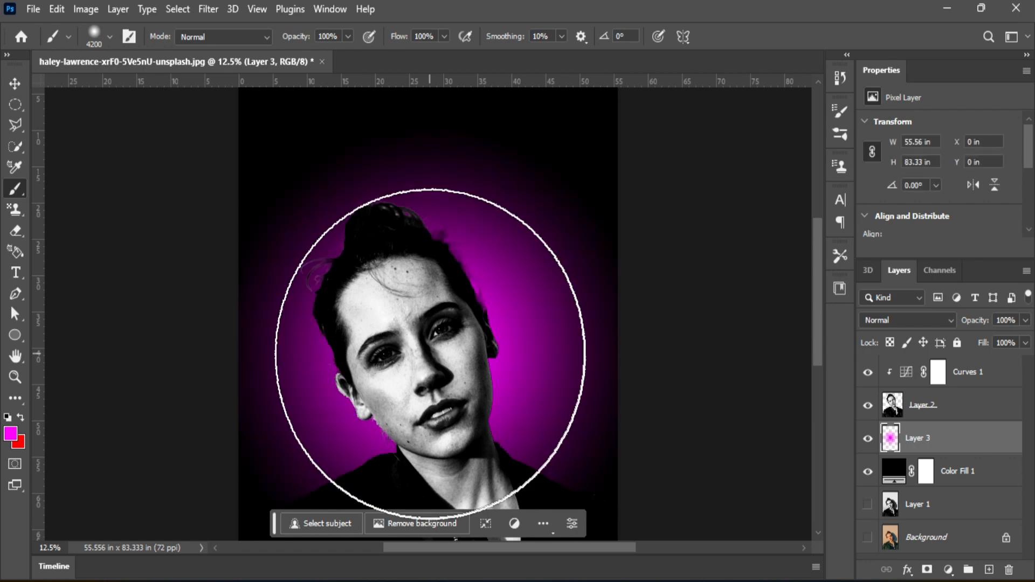
key(ctrl+z)
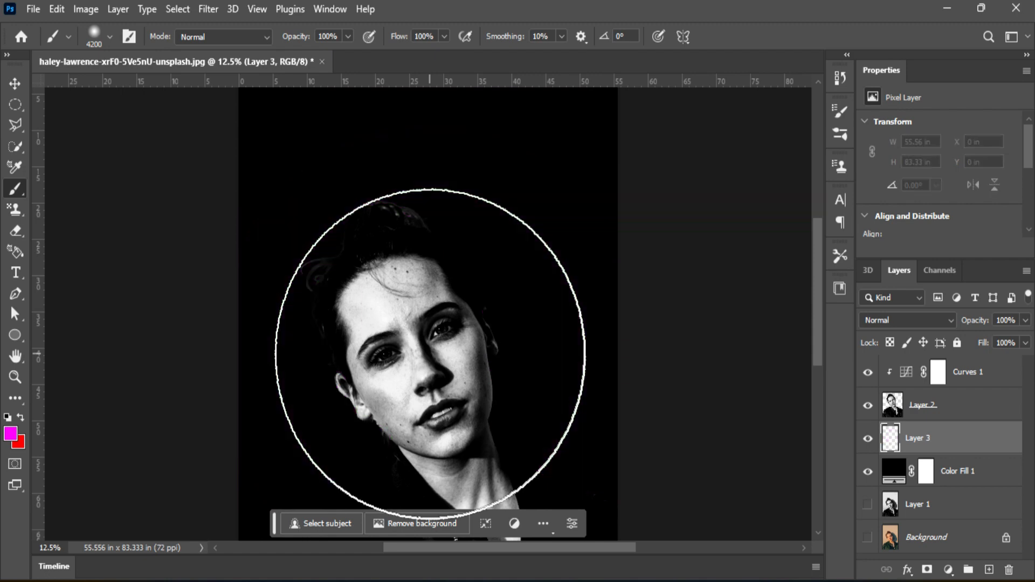
Paint a magenta glow behind the head on Layer 3 with one dab of a 3000 px soft brush.
key(bracketleft)
key(bracketleft)
key(bracketleft)
key(bracketleft)
key(bracketleft)
key(bracketleft)
key(bracketleft)
key(bracketleft)
key(bracketleft)
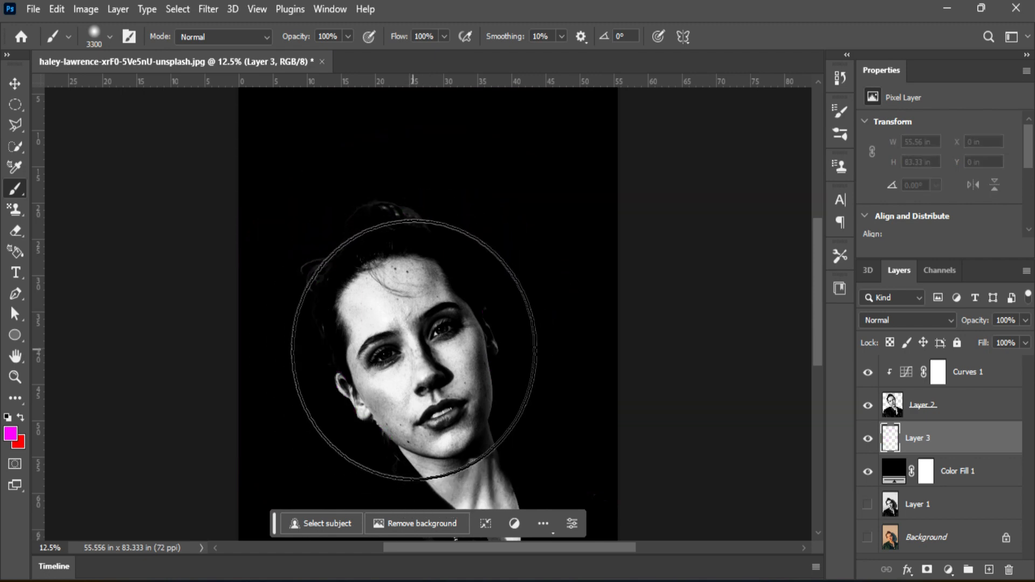
key(bracketleft)
key(bracketleft)
key(bracketleft)
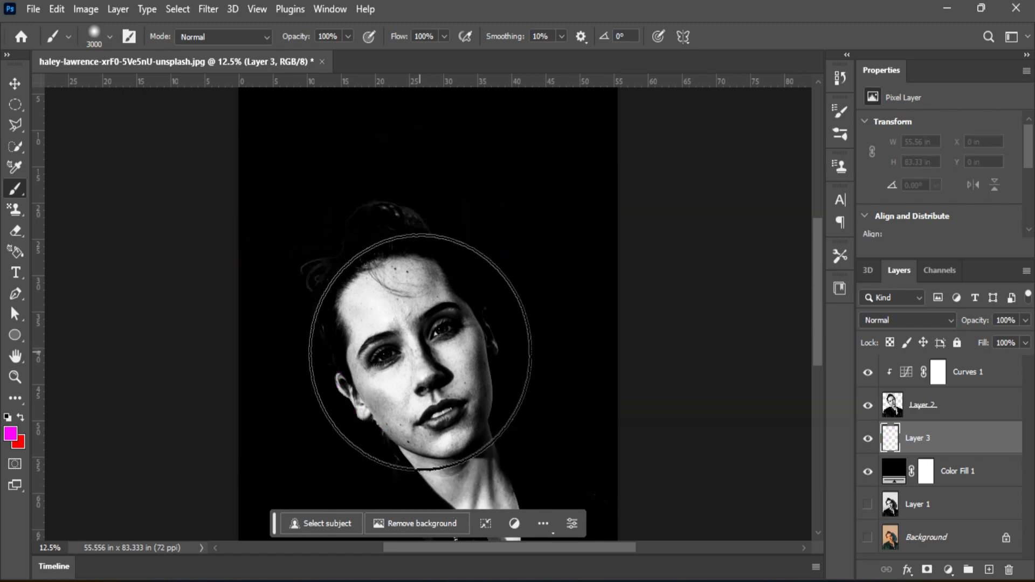
click(420, 352)
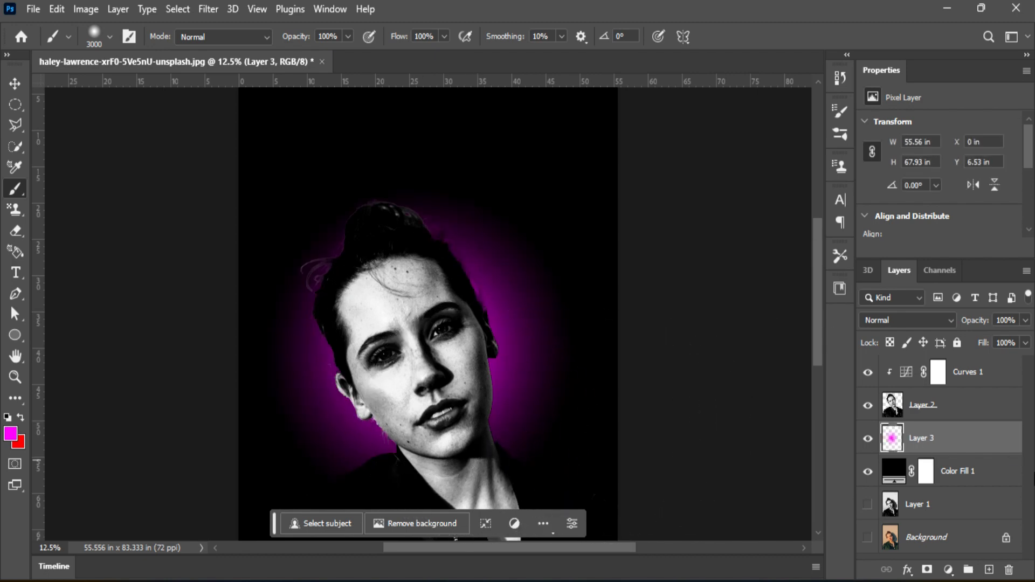
Lower the opacity of the magenta glow on Layer 3 to 59%.
click(913, 439)
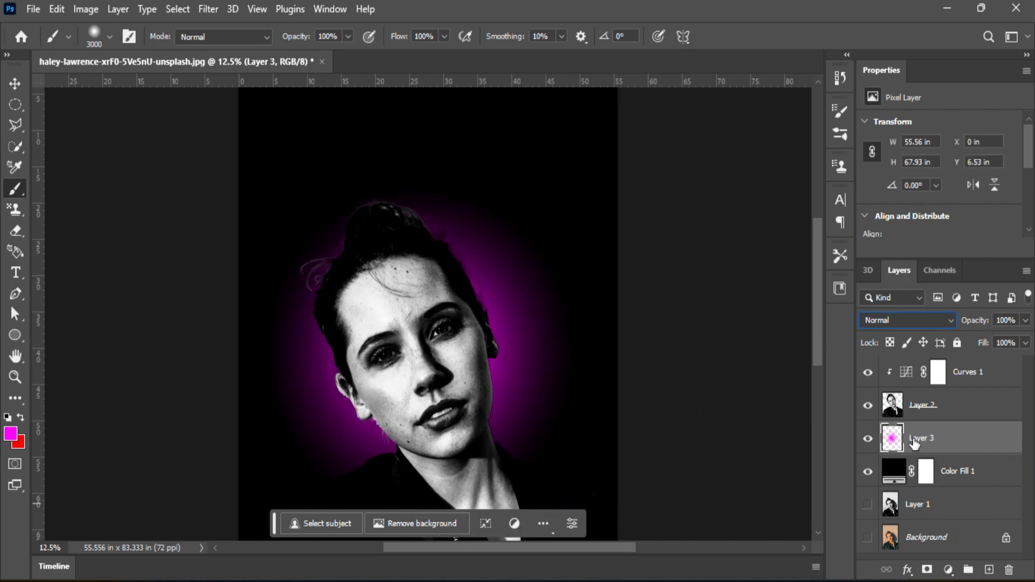
click(1025, 320)
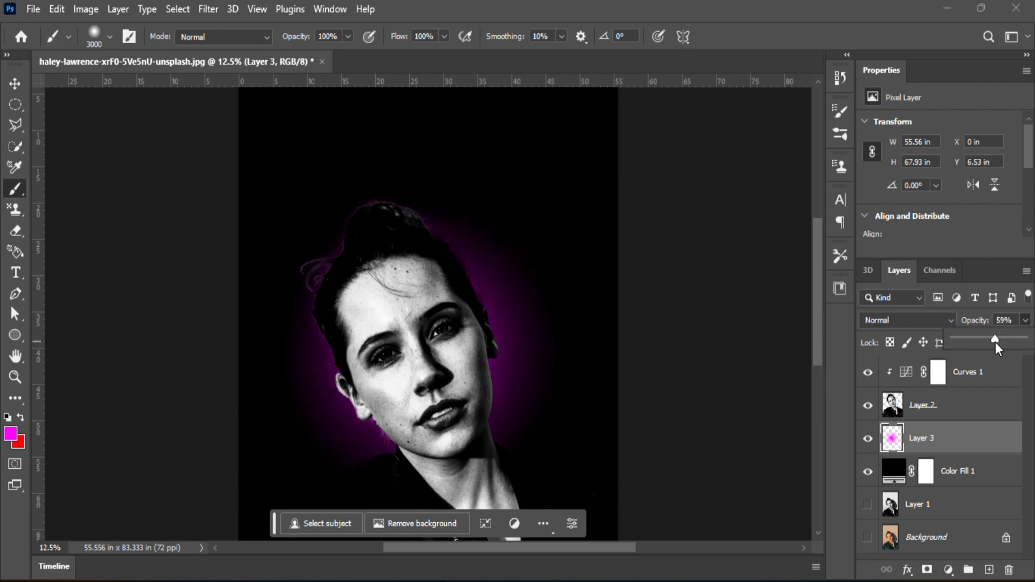
click(977, 410)
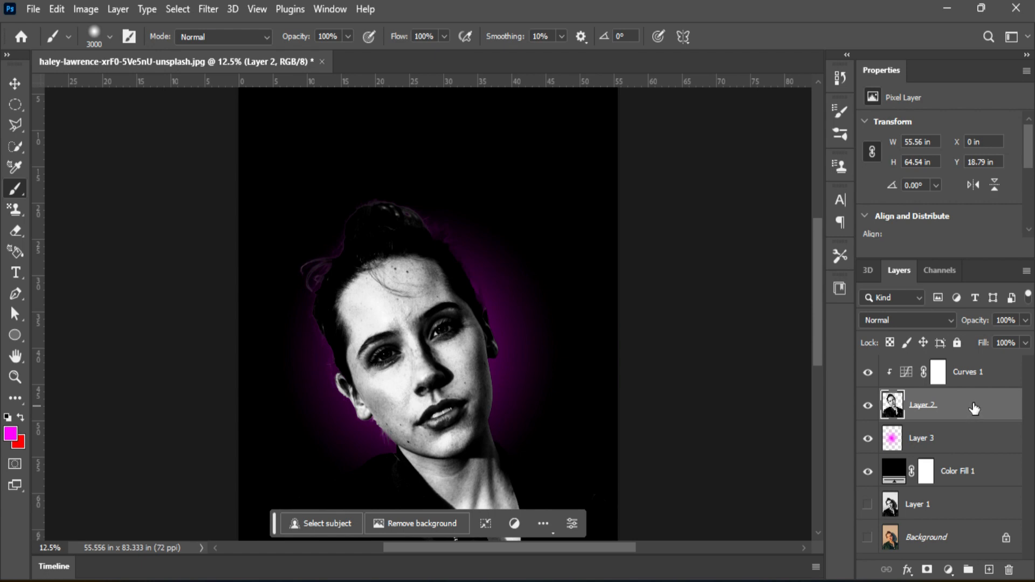
Deepen the portrait's contrast in Curves 1 by moving the shadow point slightly toward higher input and the upper point slightly lower.
click(908, 374)
scroll(949, 207, down, 3)
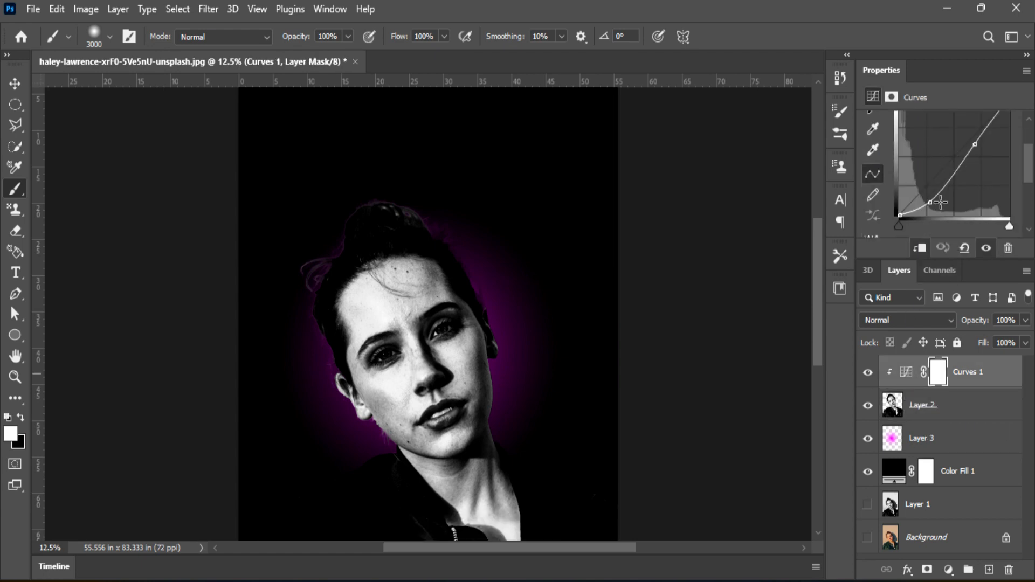
drag(927, 204, 935, 200)
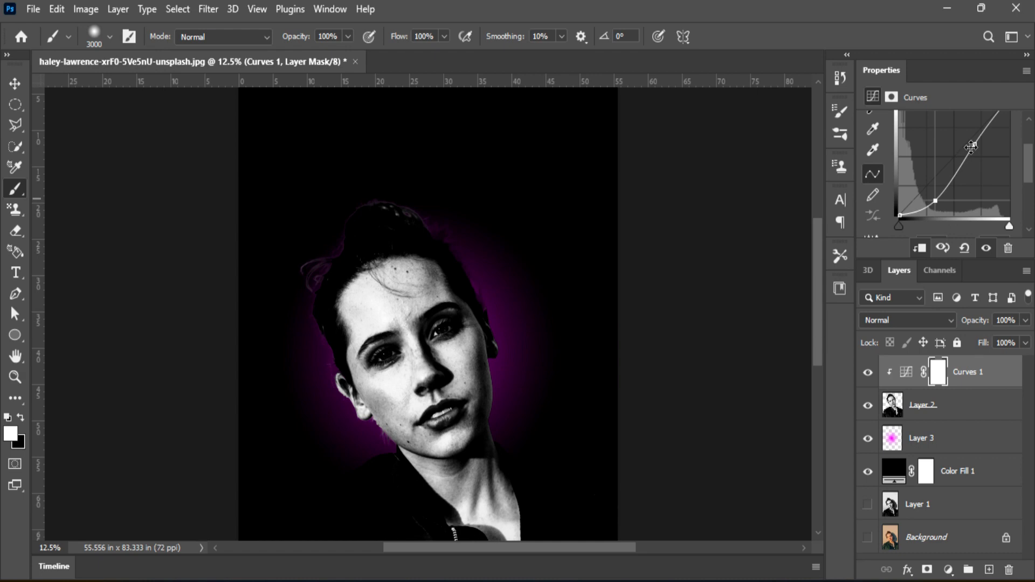
mouse_move(973, 146)
mouse_down()
mouse_move(985, 155)
mouse_move(976, 150)
mouse_up()
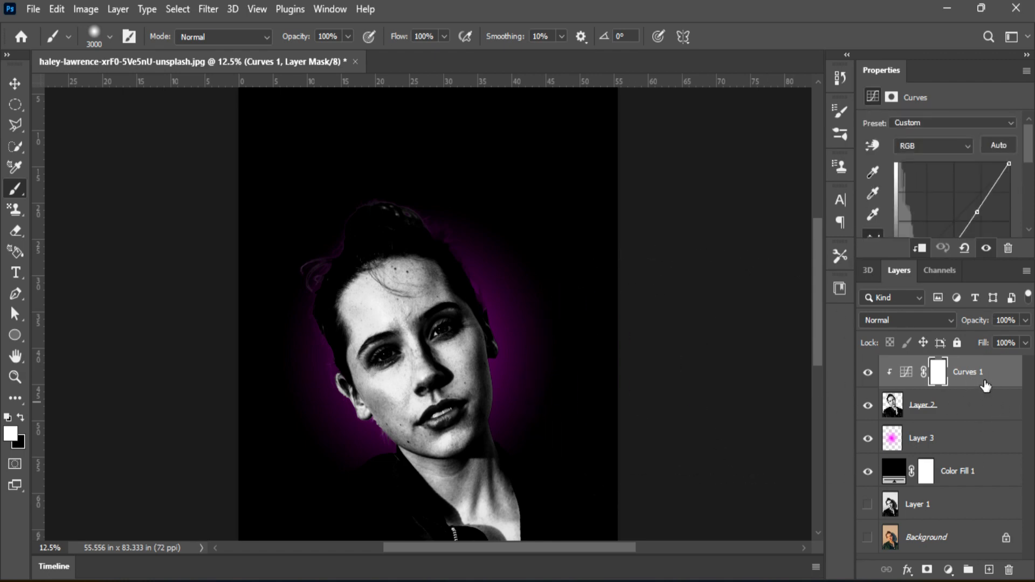
Add a linear magenta-to-transparent Gradient Fill clipped to Layer 2, with an angle of -141.8° and a scale of 127%.
key(ctrl+plus)
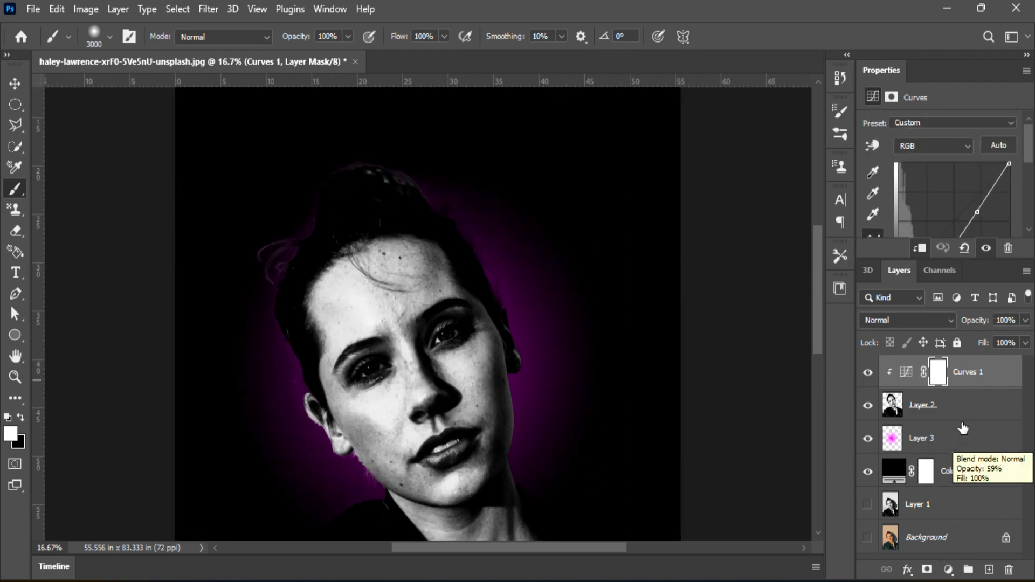
click(959, 415)
click(949, 569)
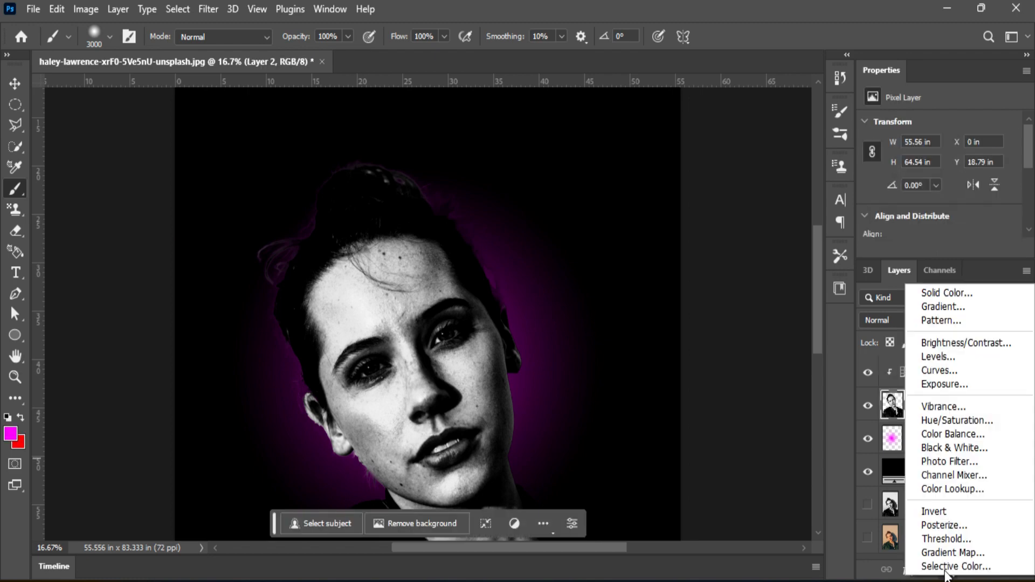
click(933, 303)
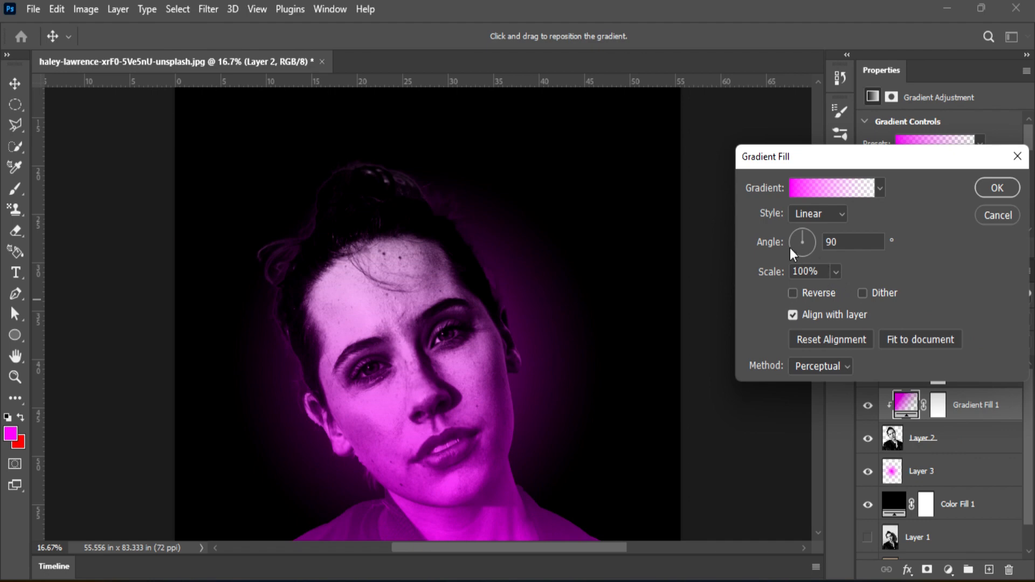
click(791, 248)
click(793, 251)
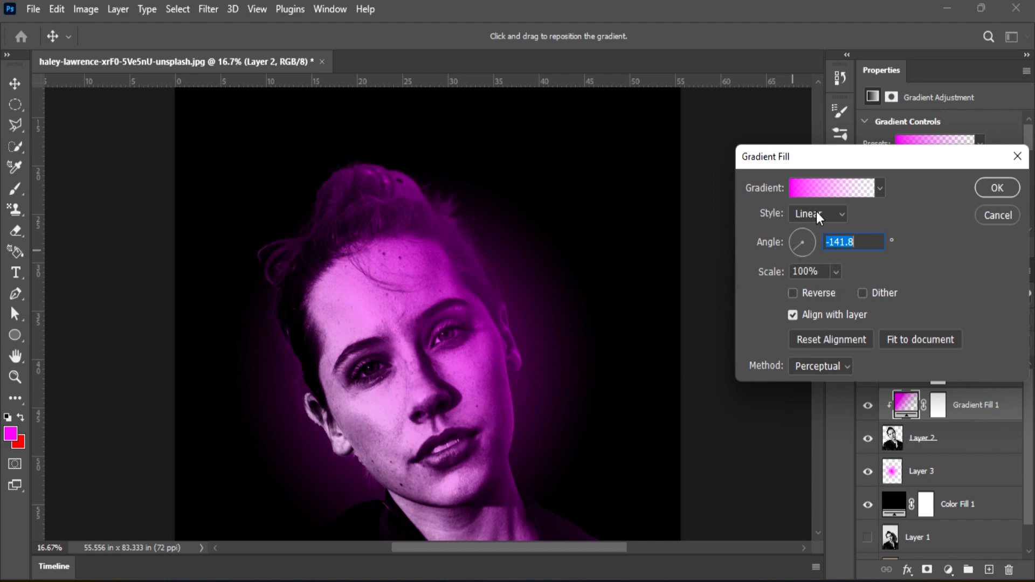
click(991, 193)
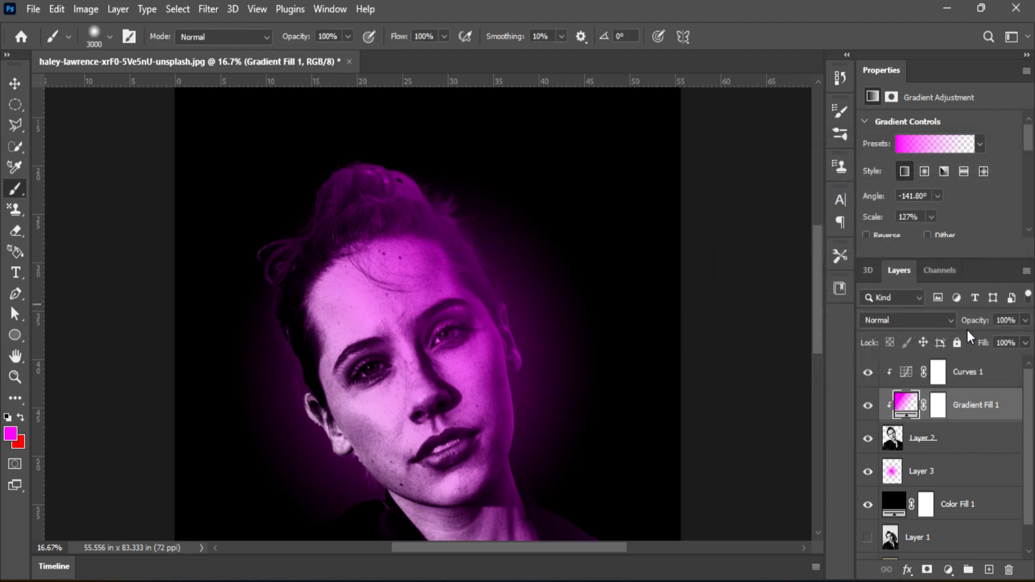
Set the blend mode of Gradient Fill 1 to Overlay and check the tinted portrait down to the jacket.
click(946, 321)
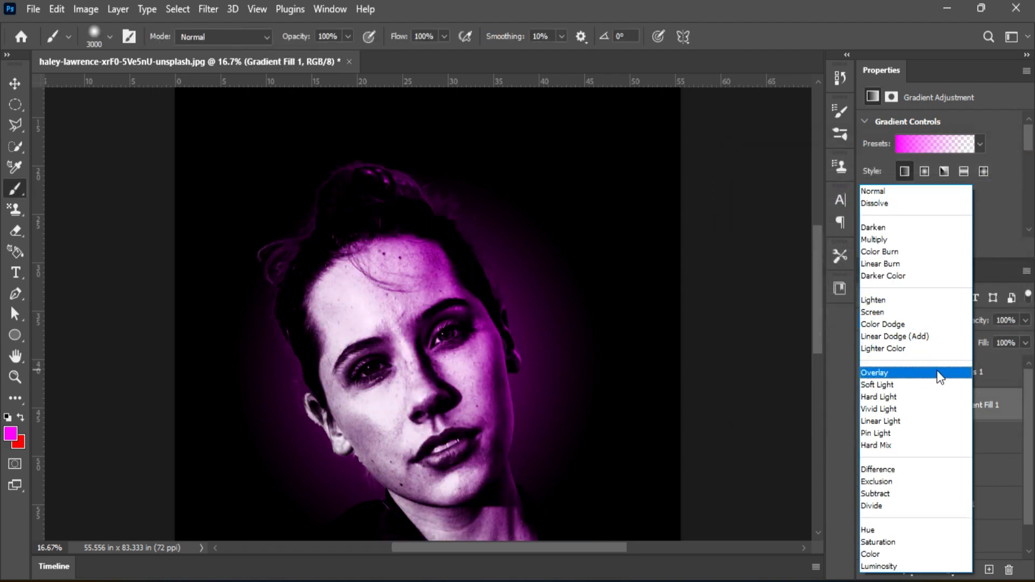
click(940, 377)
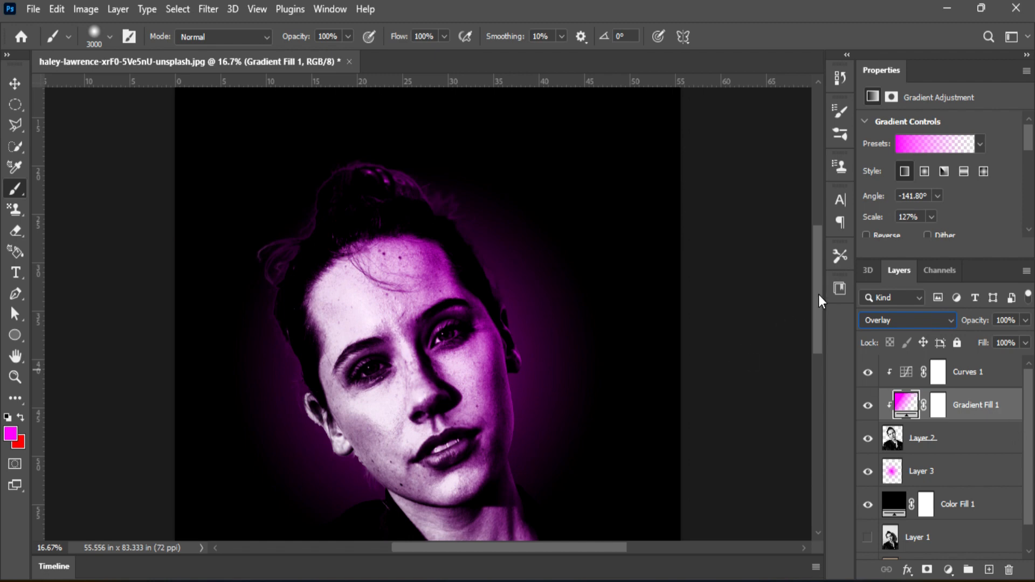
drag(819, 294, 822, 343)
drag(823, 371, 819, 327)
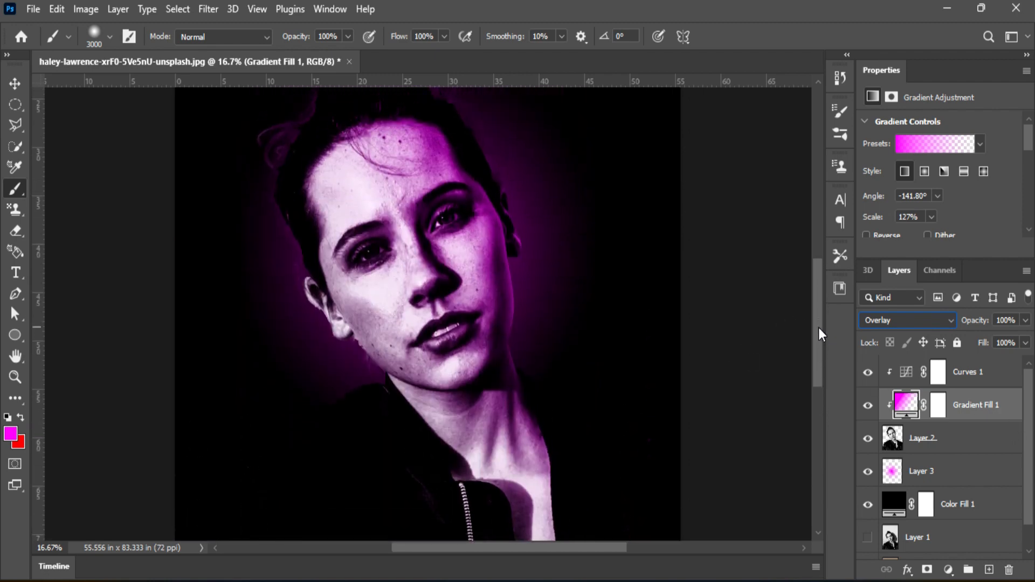
Add a second Gradient Fill above Gradient Fill 1 and change its starting color stop to near-black 060606.
click(948, 570)
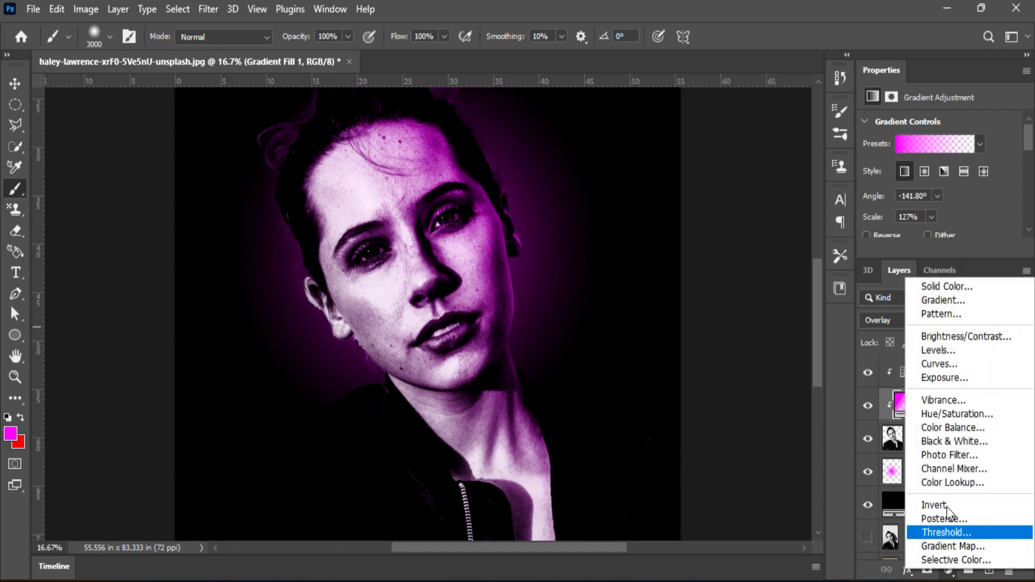
click(946, 300)
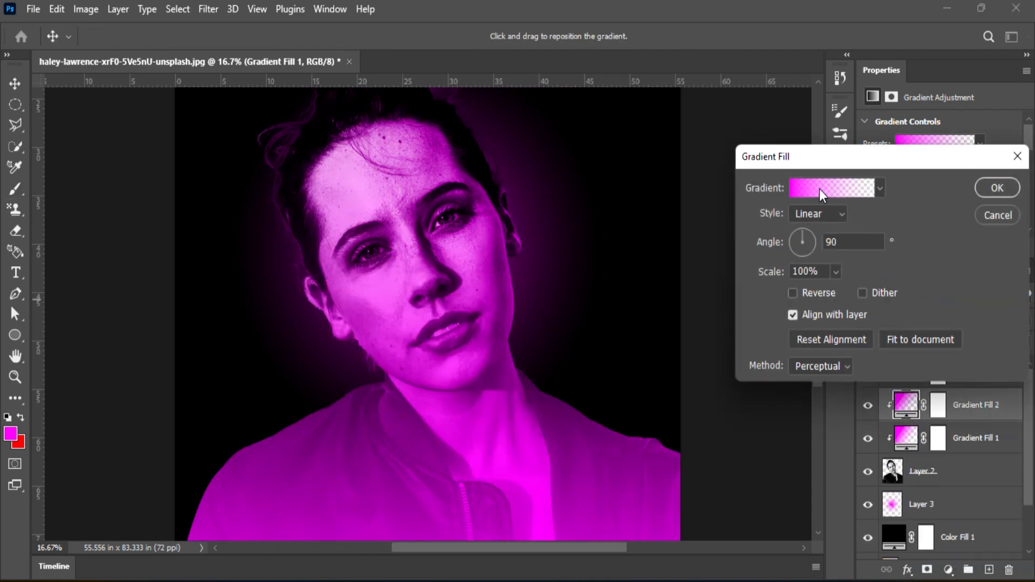
click(820, 189)
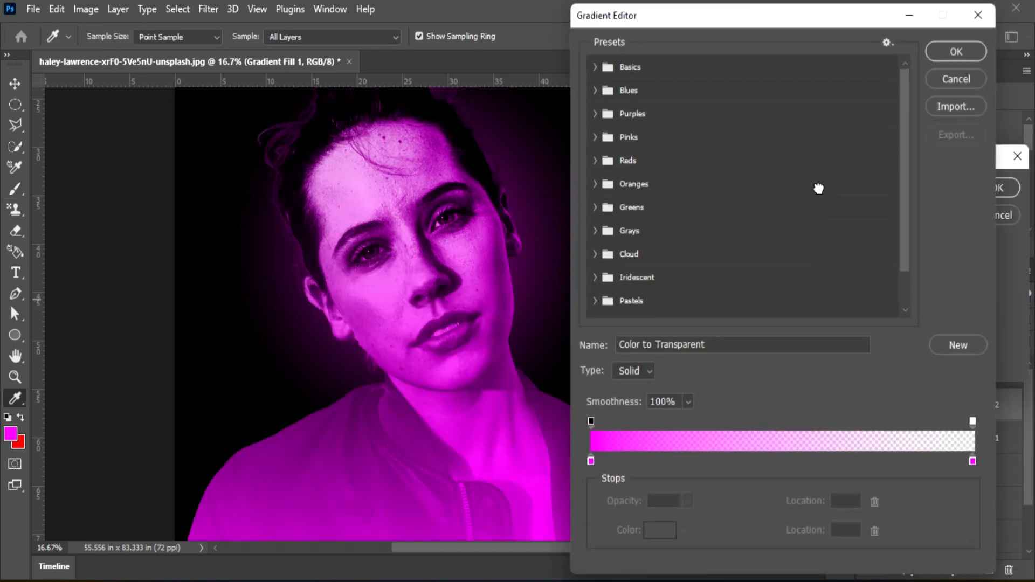
click(591, 461)
double_click(591, 462)
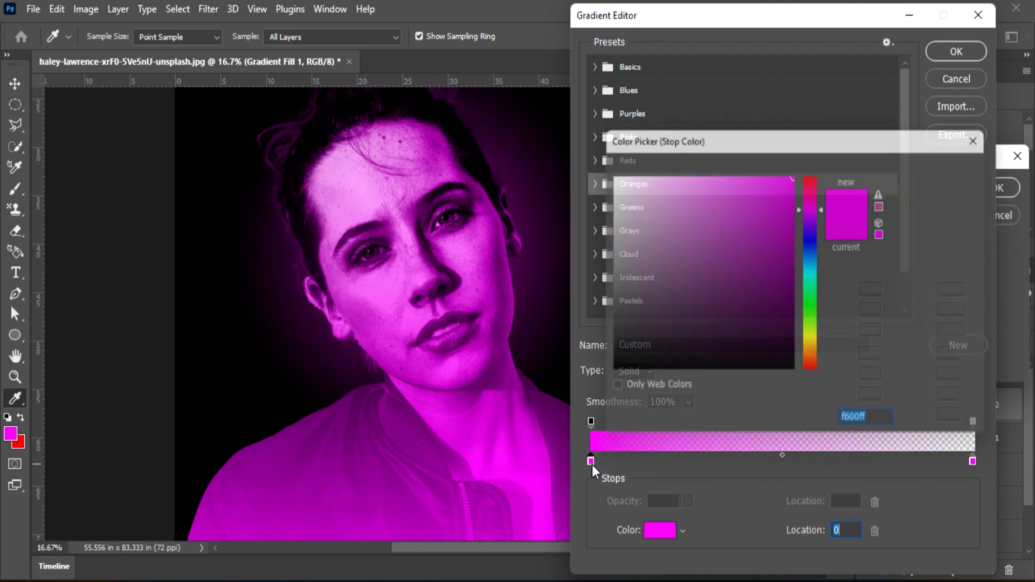
click(605, 369)
drag(606, 369, 603, 373)
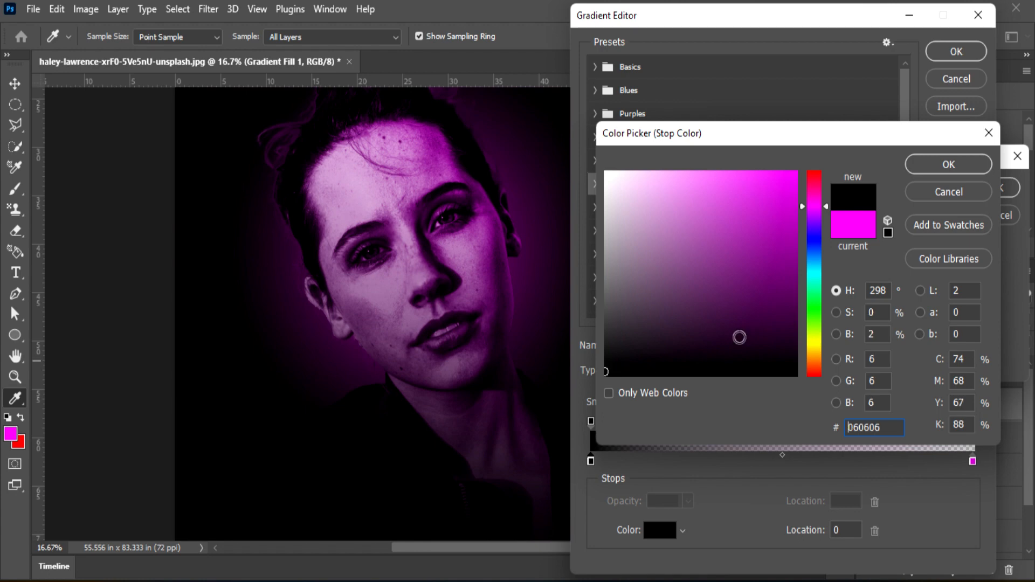
click(929, 168)
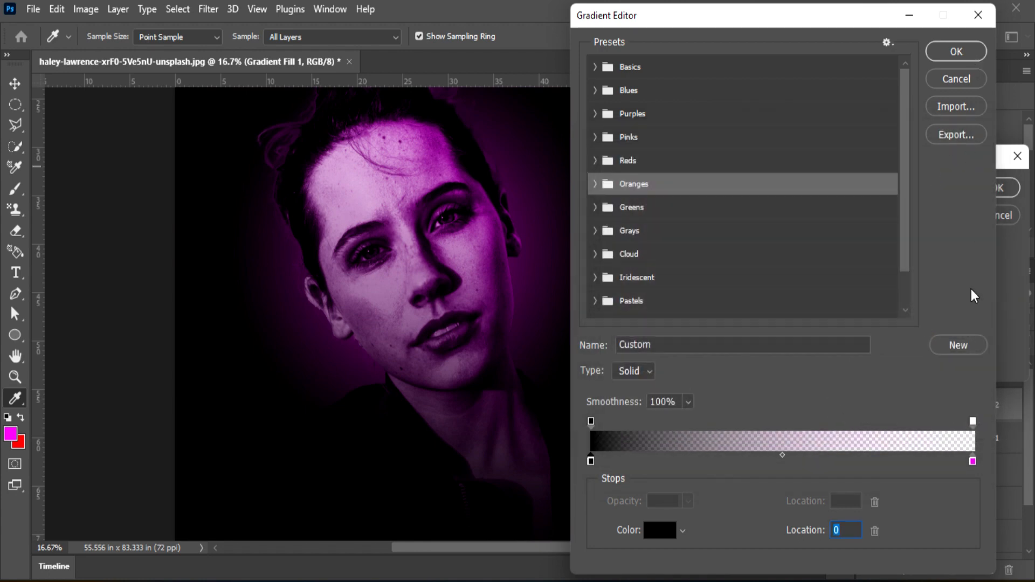
Check the gradient's opacity stops and apply the black-to-transparent fill as linear at 90° with a scale of 150%.
click(972, 423)
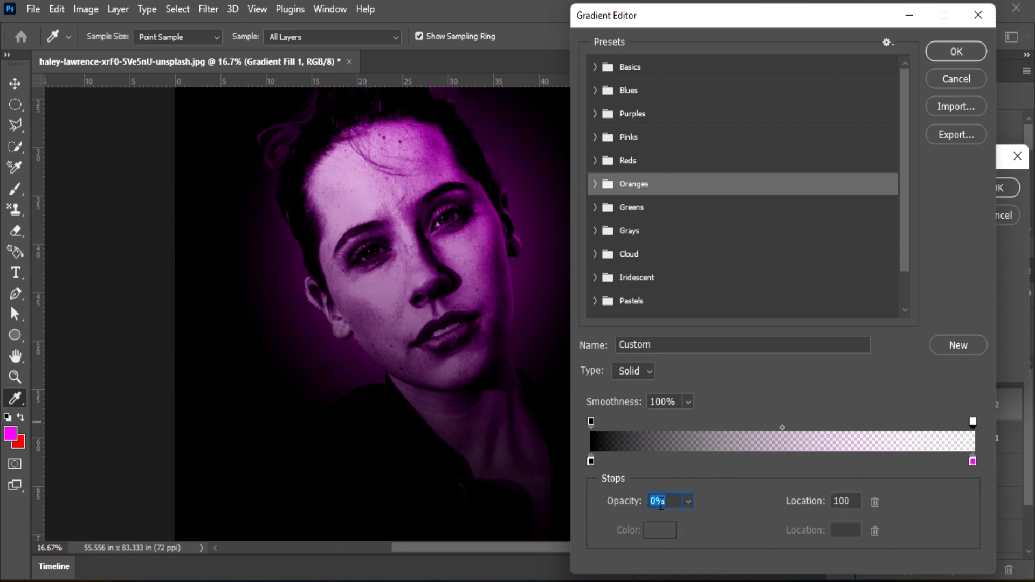
click(591, 422)
click(955, 51)
click(989, 188)
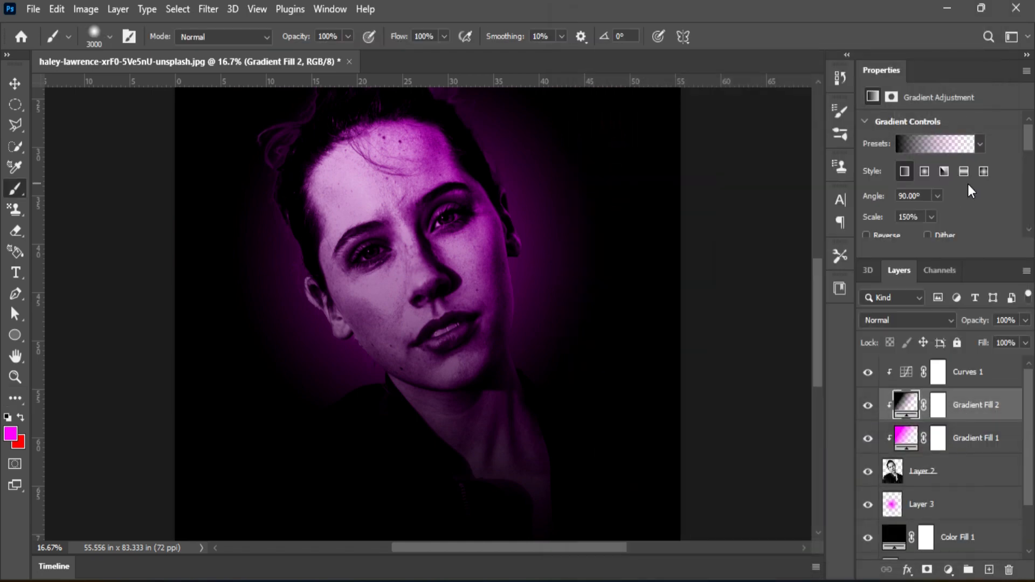
Keep Gradient Fill 2 in Normal blend mode and lower its layer opacity to about 52%.
key(ctrl+minus)
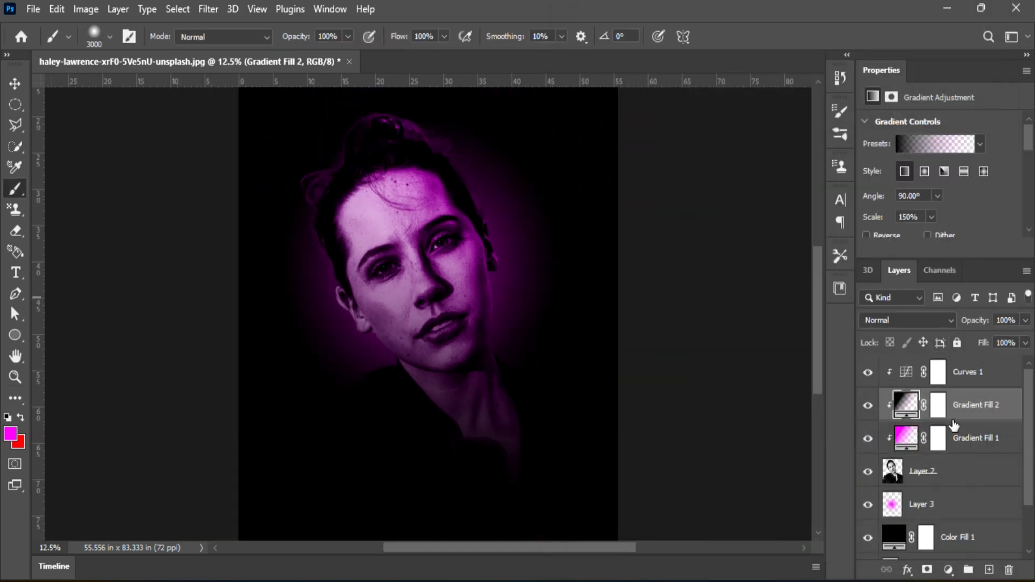
click(951, 322)
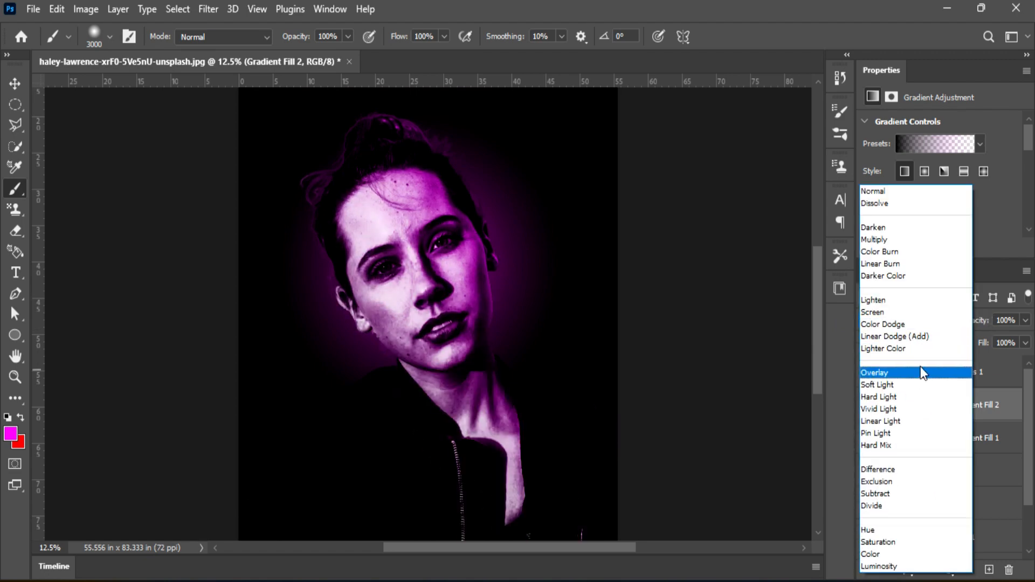
click(878, 191)
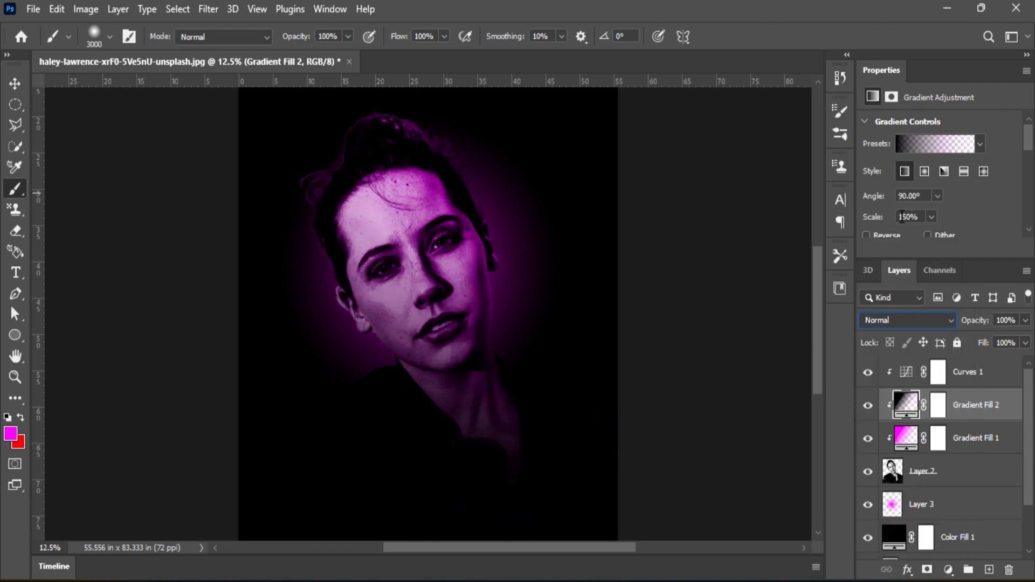
click(1025, 321)
mouse_move(1004, 338)
mouse_down()
mouse_move(971, 337)
mouse_move(1011, 341)
mouse_up()
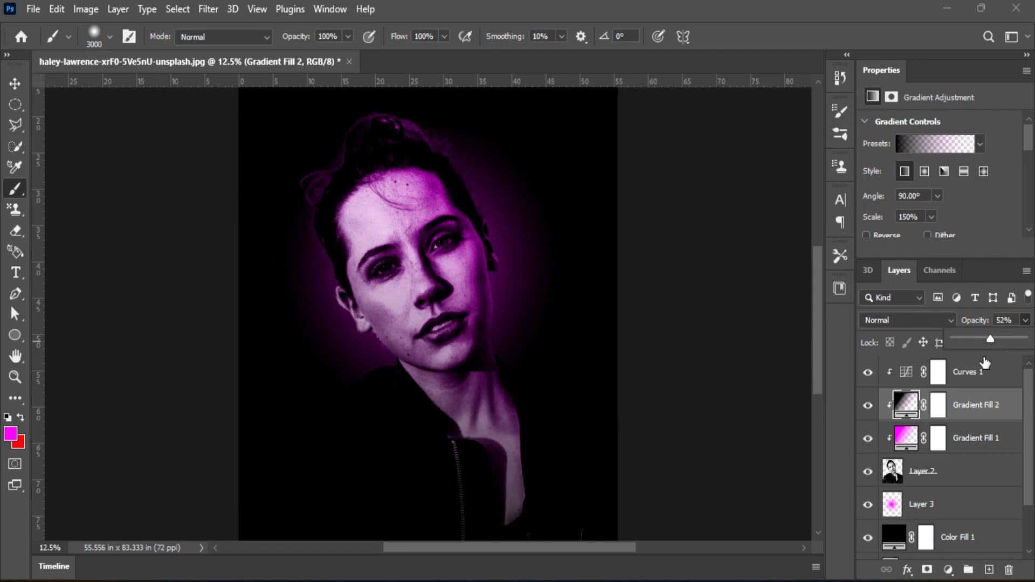
Add a third linear magenta-to-transparent Gradient Fill above Gradient Fill 2, with an angle of 19.43°.
click(950, 571)
click(950, 571)
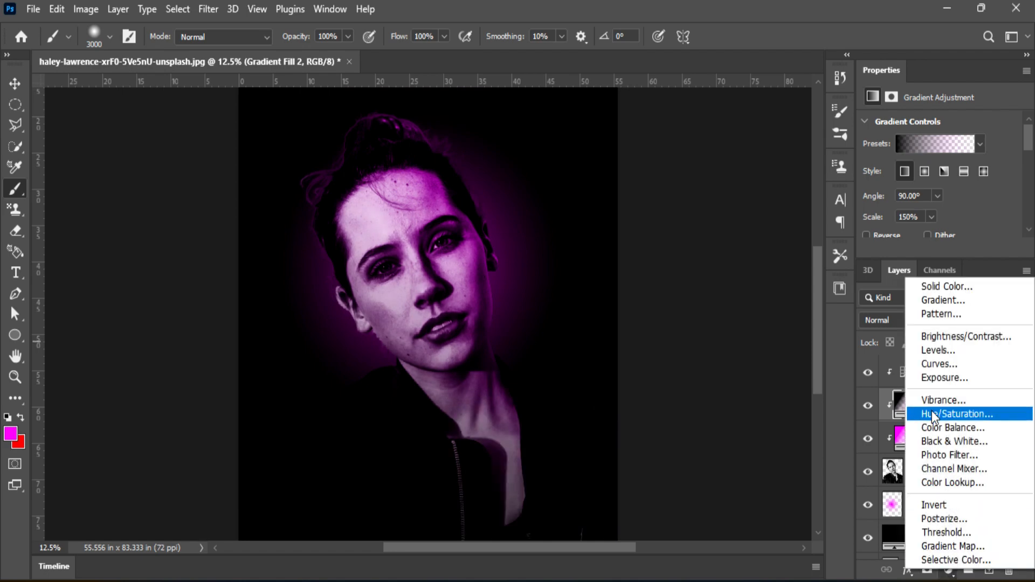
click(939, 299)
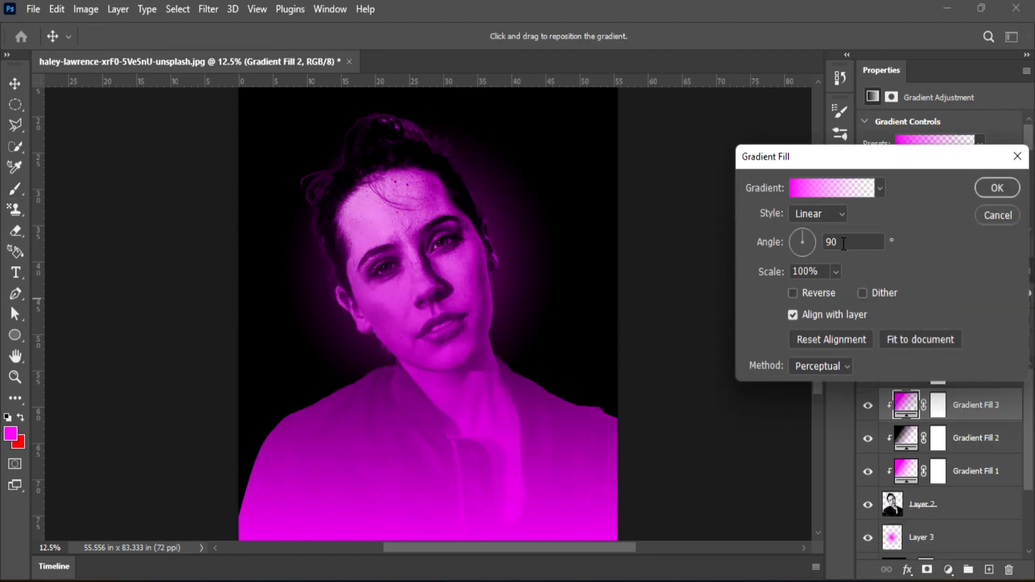
click(809, 241)
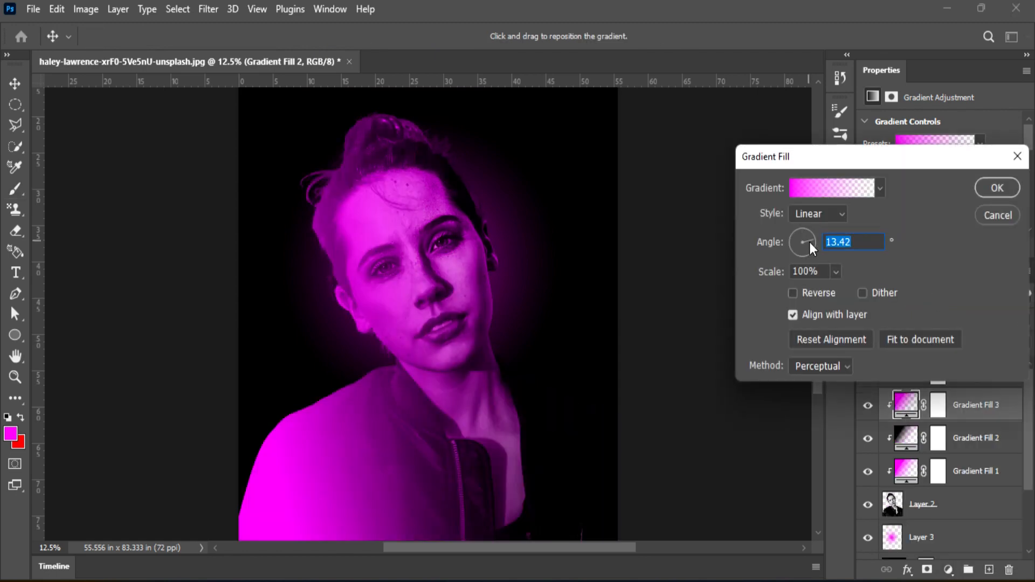
click(811, 239)
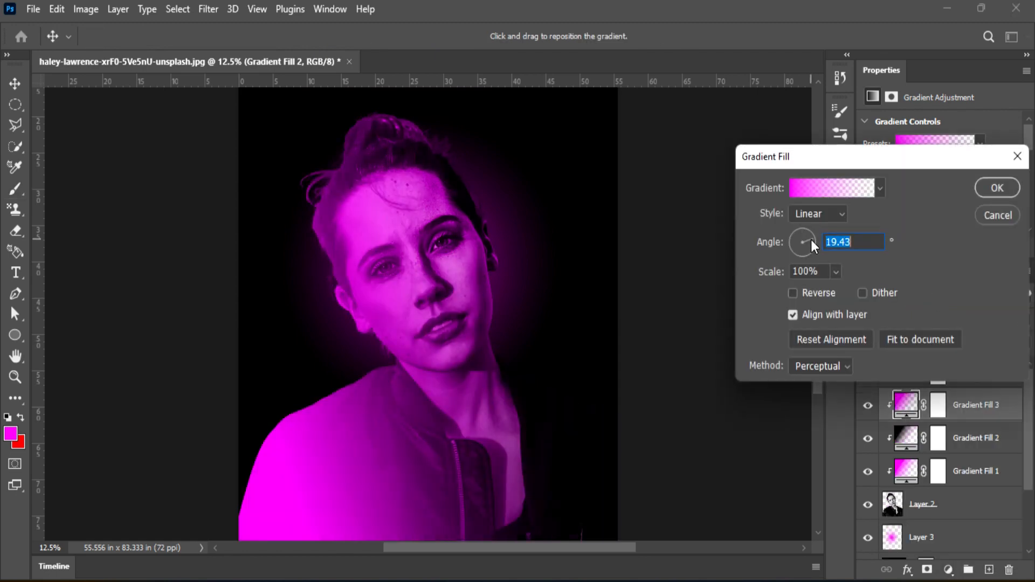
Change the new gradient's starting color stop from magenta to a fully saturated bright blue.
click(811, 189)
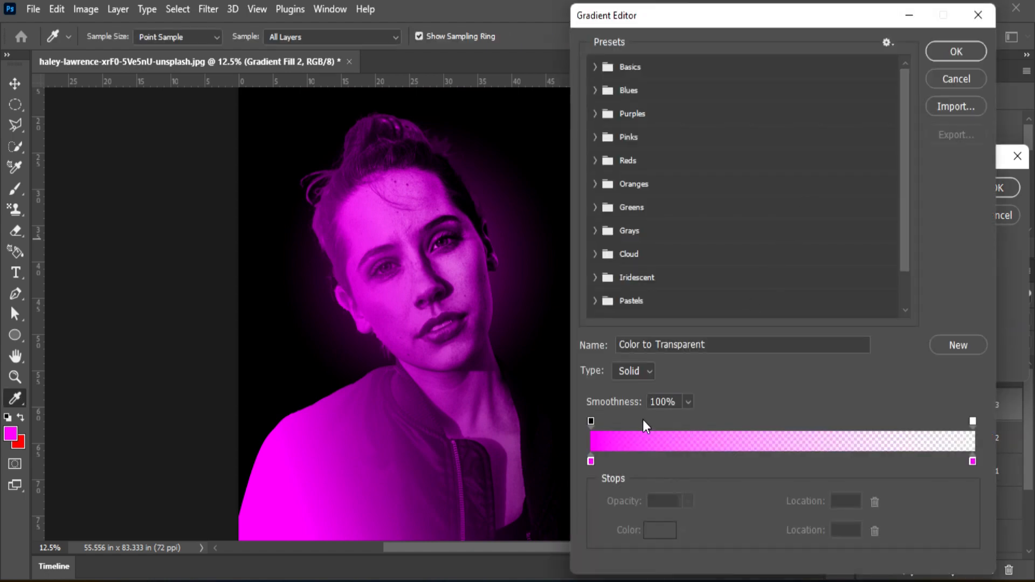
double_click(590, 461)
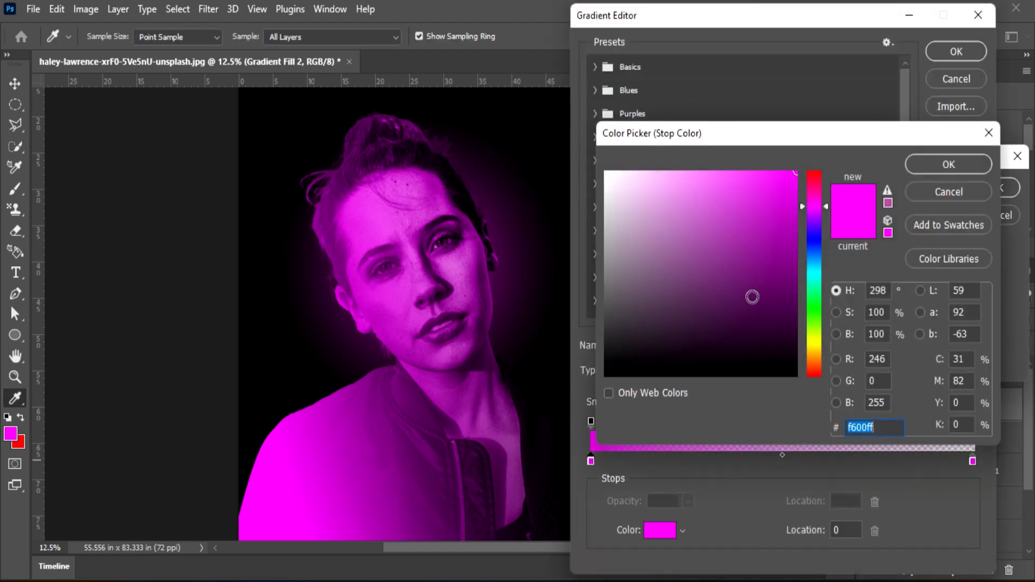
click(814, 242)
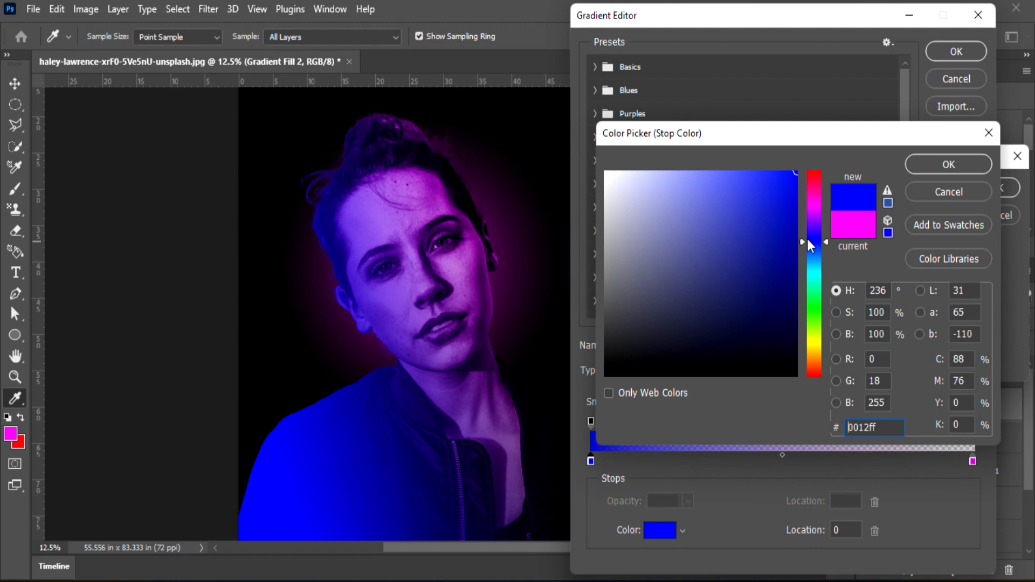
click(792, 236)
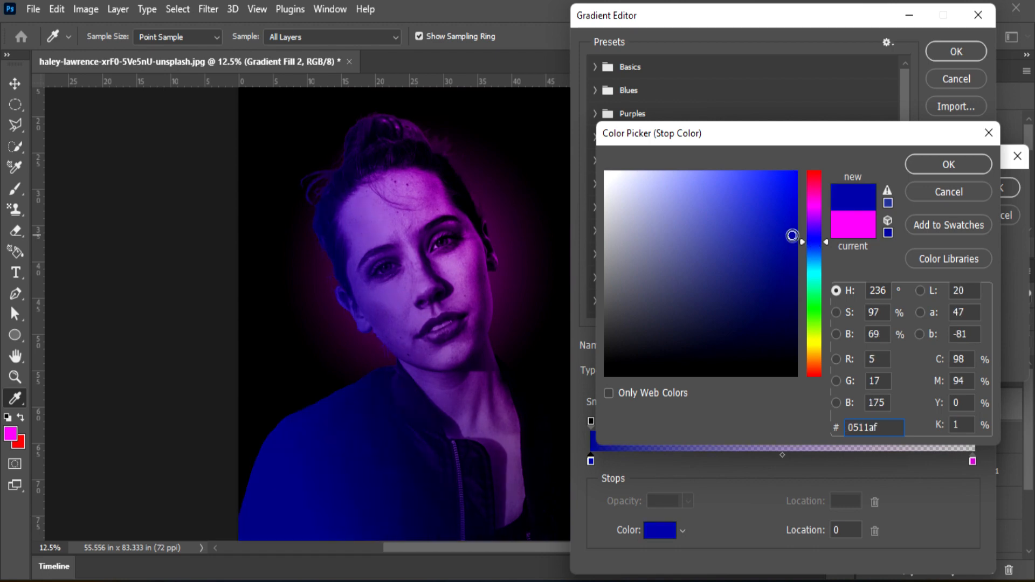
drag(792, 236, 794, 171)
click(815, 252)
click(815, 244)
click(914, 173)
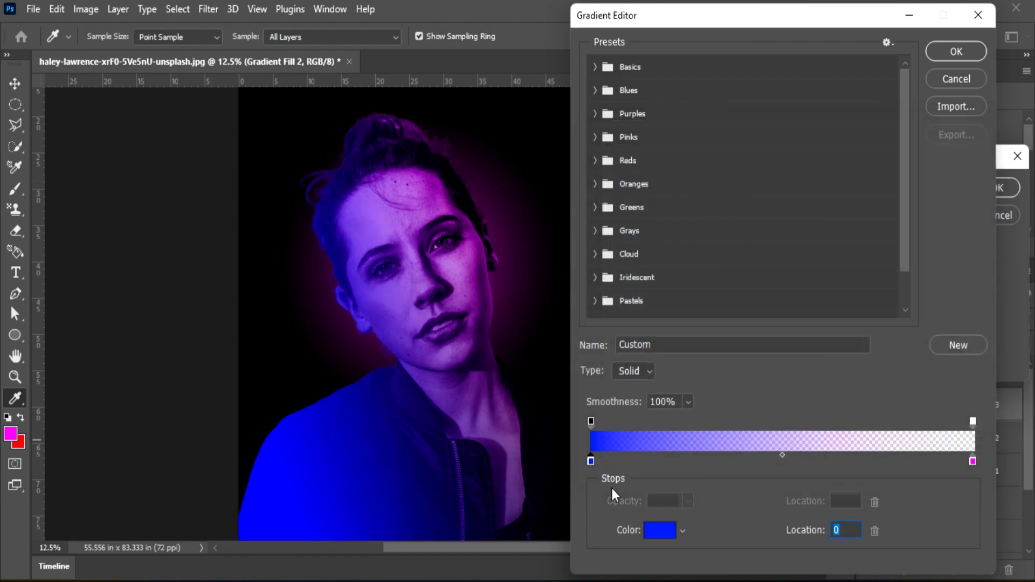
Move the gradient's blue color stop to location 10 and its 100% opacity stop to location 8.
click(591, 462)
drag(592, 469, 611, 470)
drag(595, 425, 608, 425)
drag(608, 462, 629, 462)
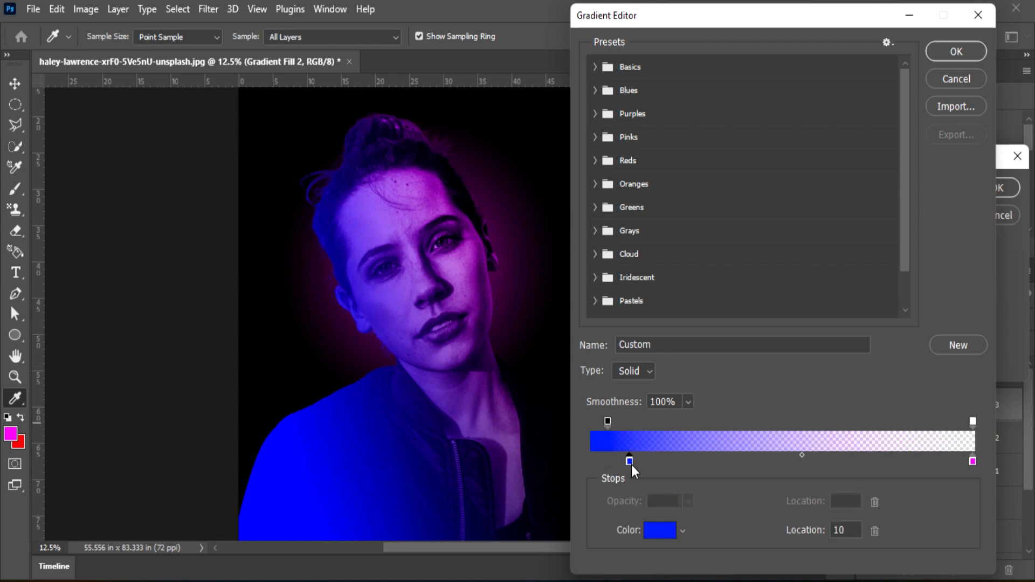
drag(610, 424, 620, 425)
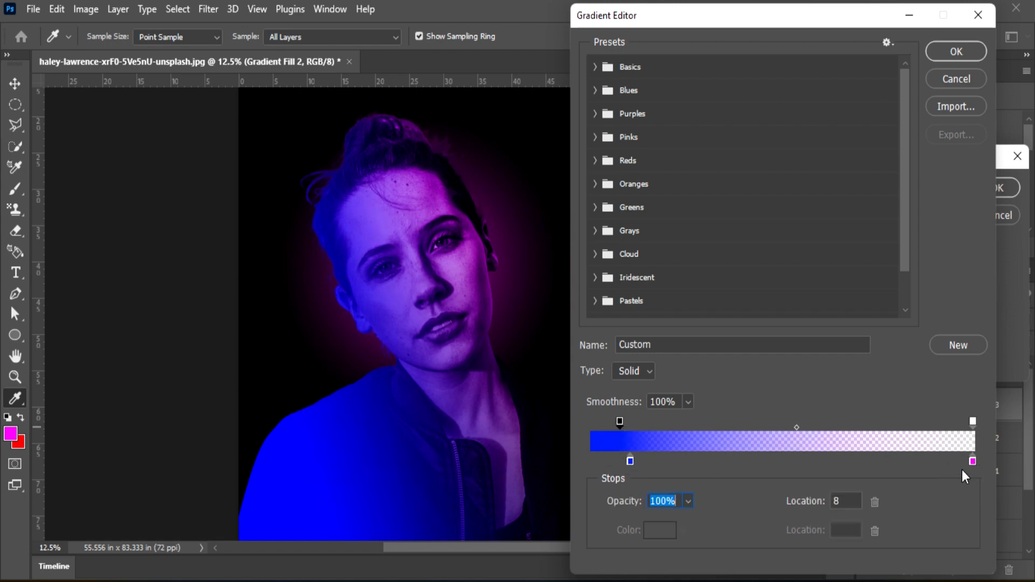
Apply the blue gradient fill with a scale of 106% and set the blend mode of Gradient Fill 3 to Overlay.
click(947, 52)
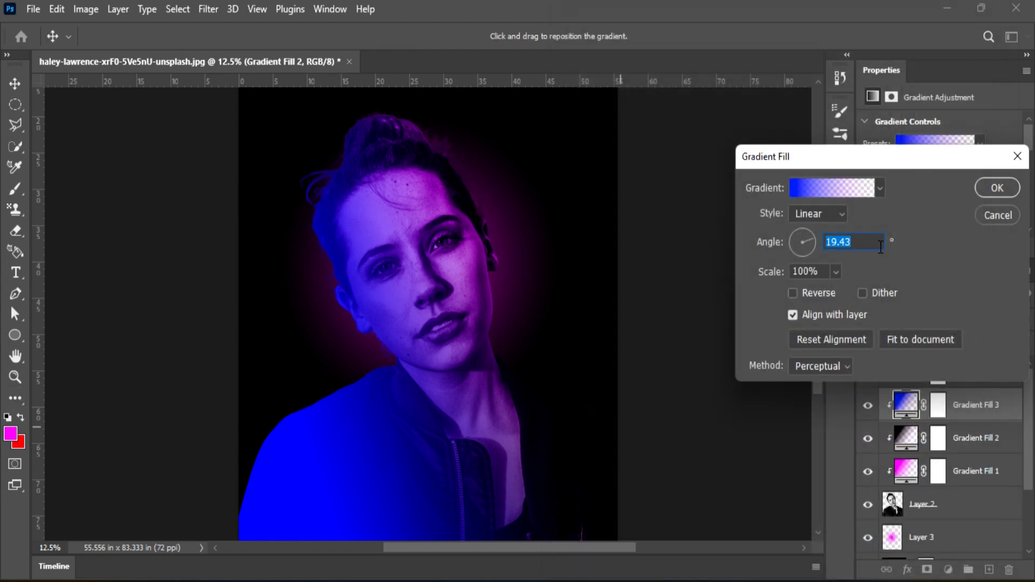
click(1001, 187)
click(924, 321)
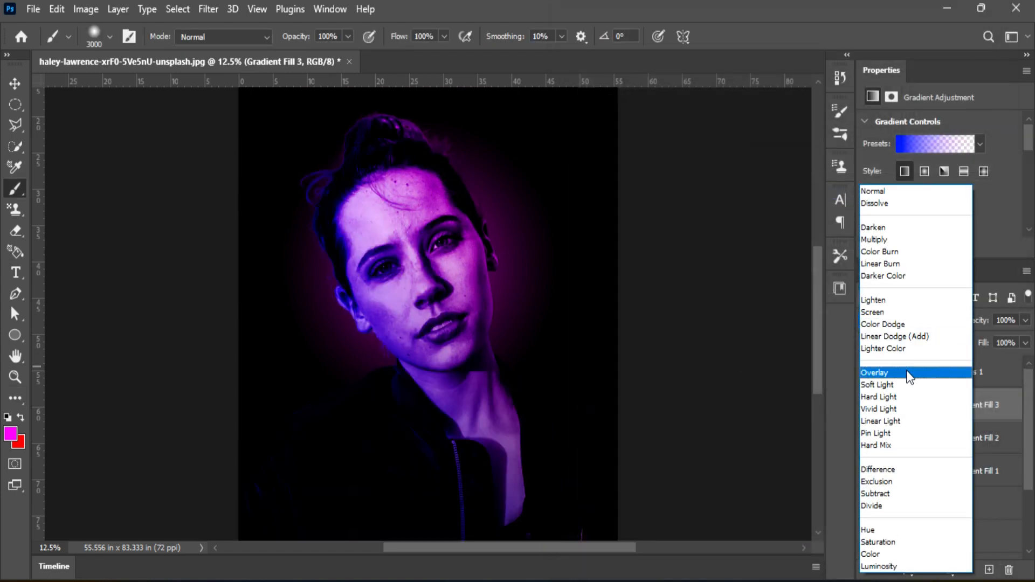
click(909, 376)
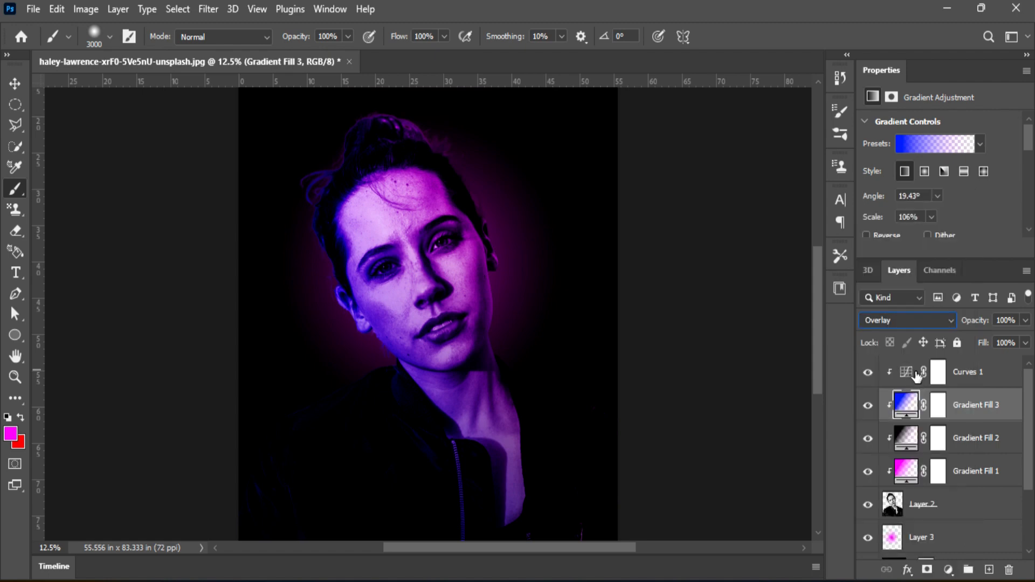
Add a layer mask to Layer 2 and paint it black with a soft 1100 px brush over the hair bun and the hair's outer edges.
click(947, 506)
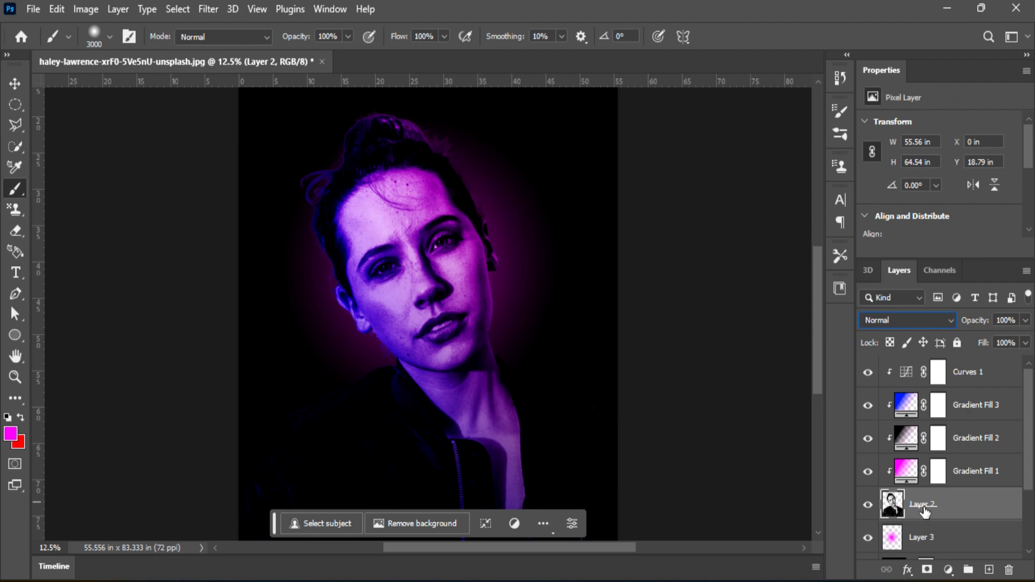
click(928, 571)
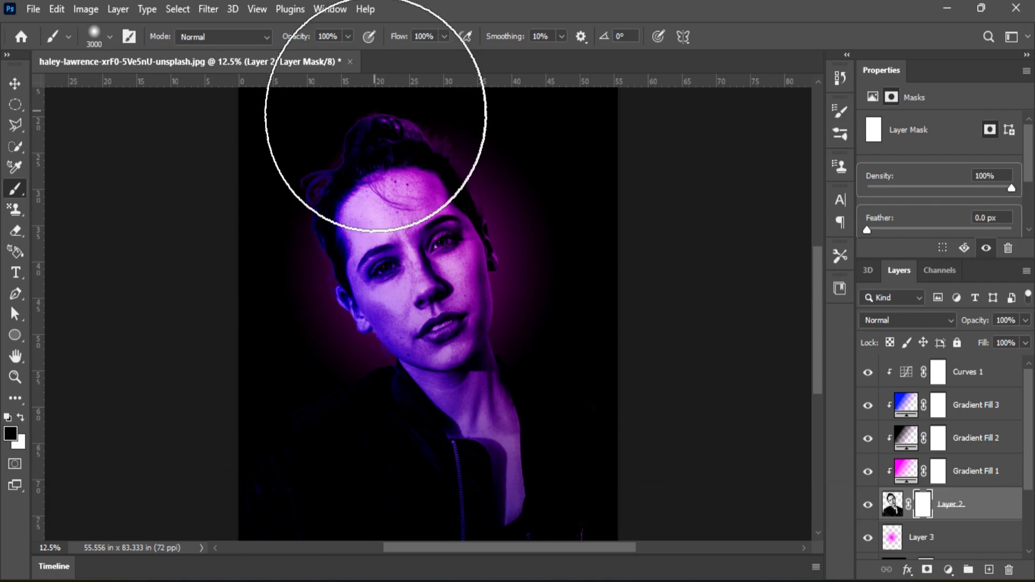
scroll(377, 156, up, 3)
scroll(402, 281, up, 1)
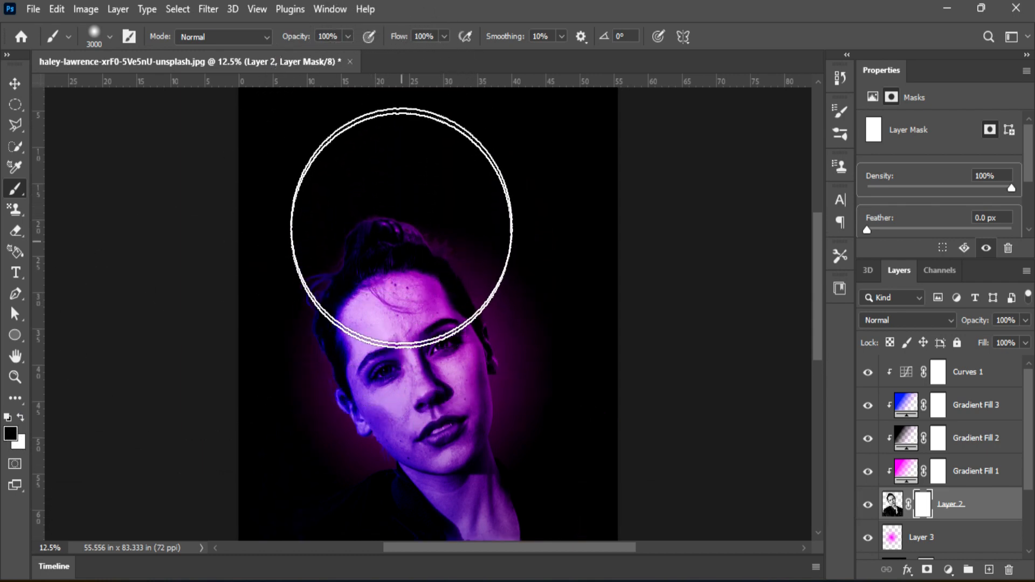
key(bracketleft)
key(bracketleft)
key(bracketleft)
key(bracketleft)
key(bracketleft)
key(bracketleft)
key(bracketleft)
key(bracketleft)
key(bracketleft)
key(bracketleft)
key(bracketleft)
key(bracketleft)
key(bracketleft)
key(bracketleft)
key(bracketleft)
key(bracketleft)
key(bracketleft)
key(bracketleft)
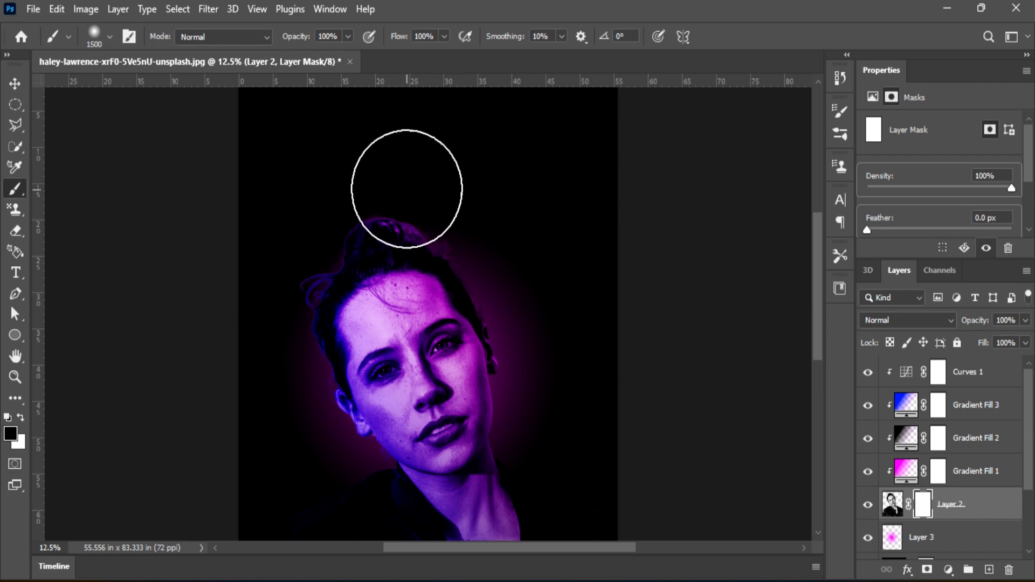
click(376, 213)
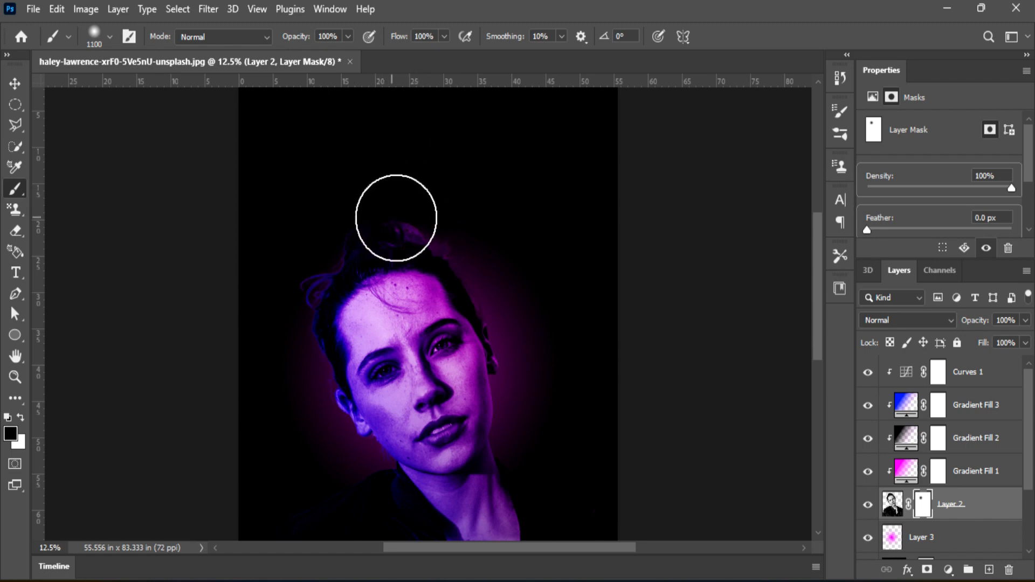
click(408, 218)
mouse_move(443, 222)
mouse_down()
mouse_move(321, 192)
mouse_move(336, 205)
mouse_move(281, 301)
mouse_move(283, 286)
mouse_move(301, 241)
mouse_move(288, 322)
mouse_up()
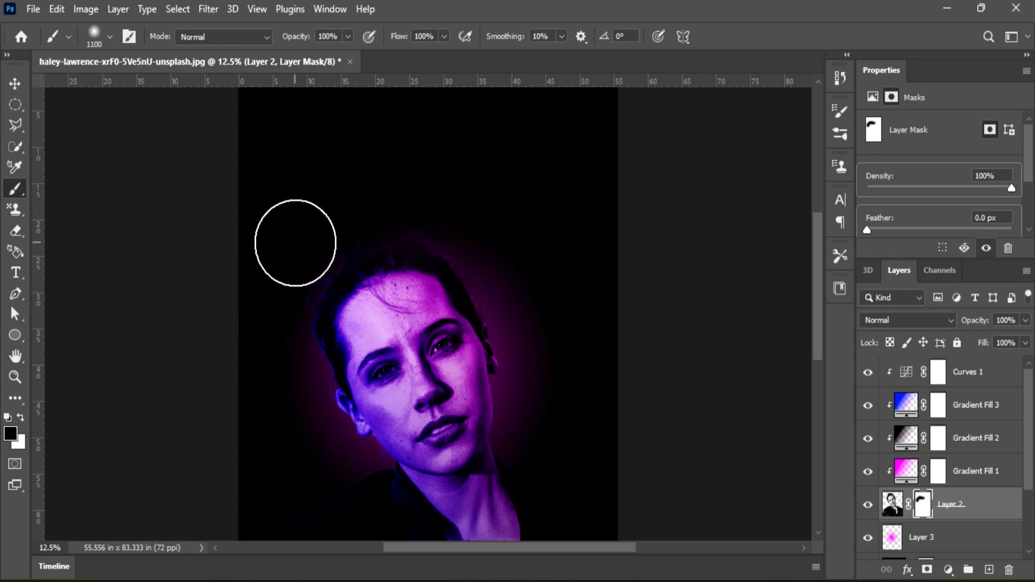
scroll(485, 208, down, 5)
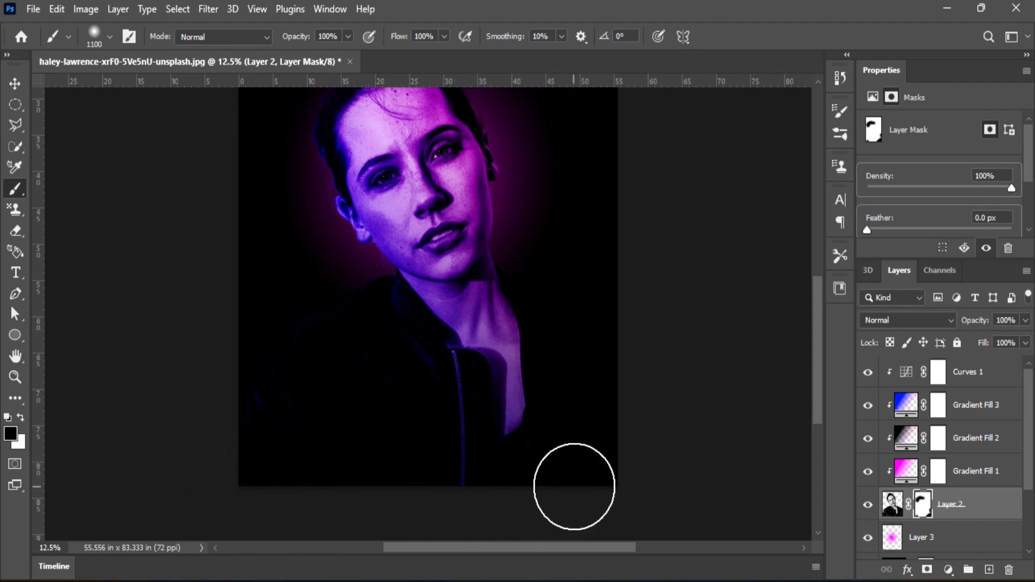
Examine the masked hair, the tinted face and the jacket in close-up and in a wider view.
scroll(572, 487, up, 2)
scroll(572, 487, up, 3)
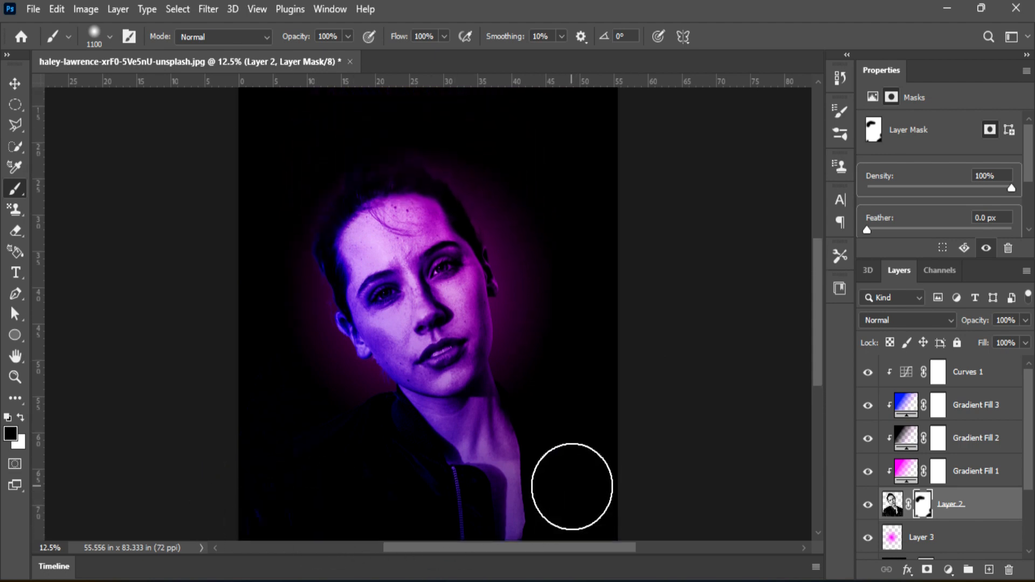
scroll(597, 479, down, 1)
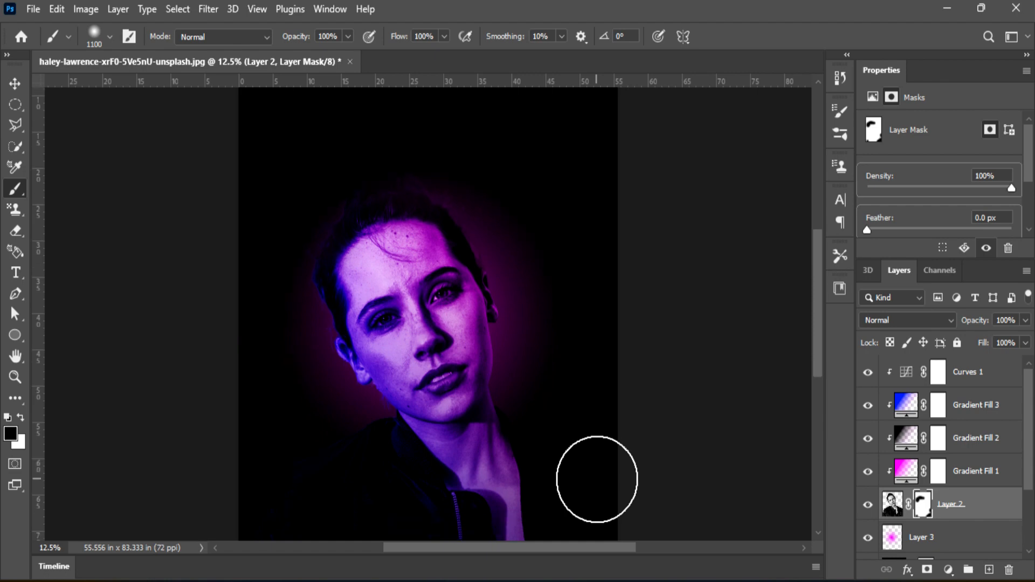
scroll(597, 479, up, 2)
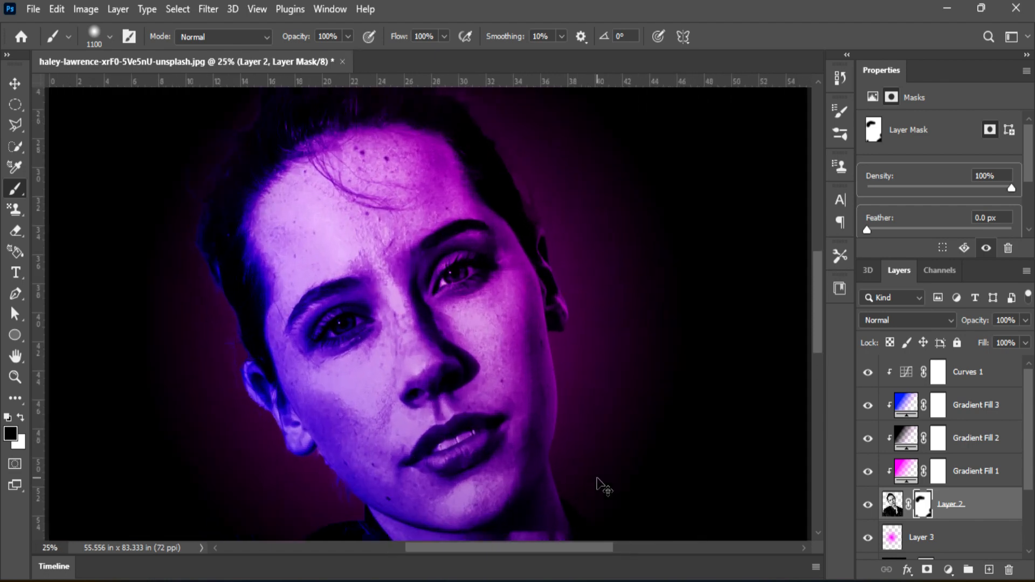
scroll(597, 479, down, 2)
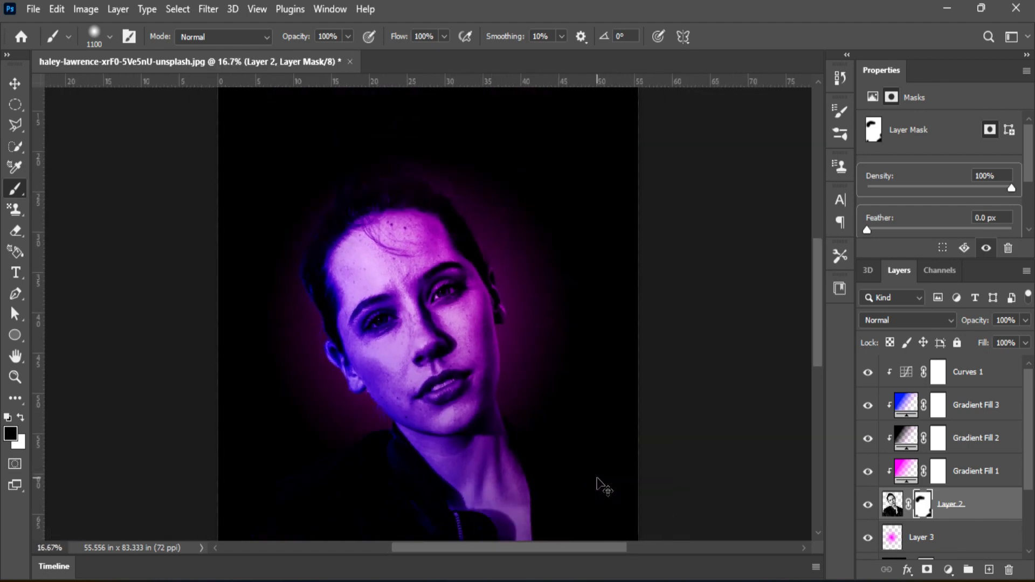
scroll(617, 520, down, 4)
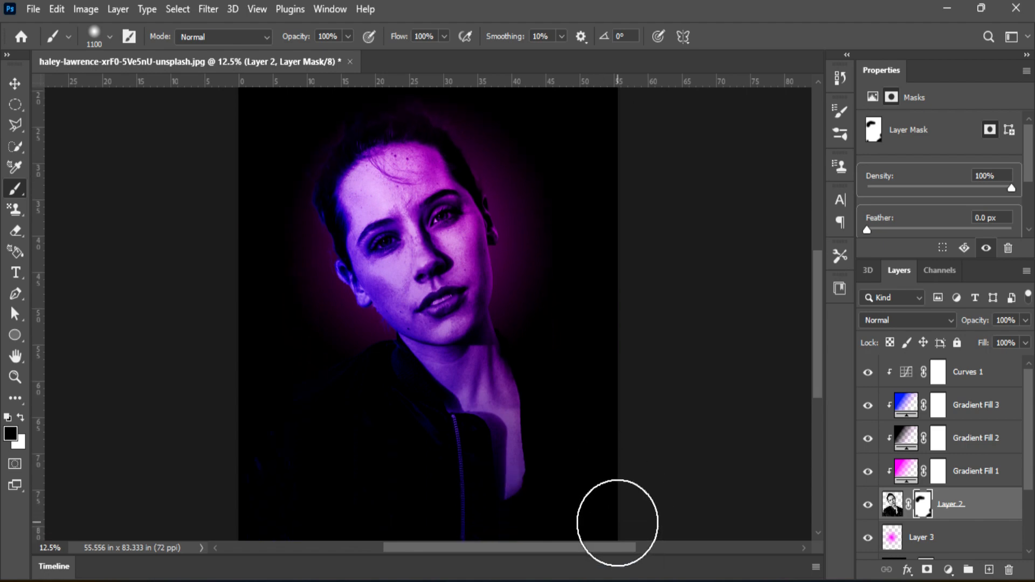
scroll(599, 515, up, 2)
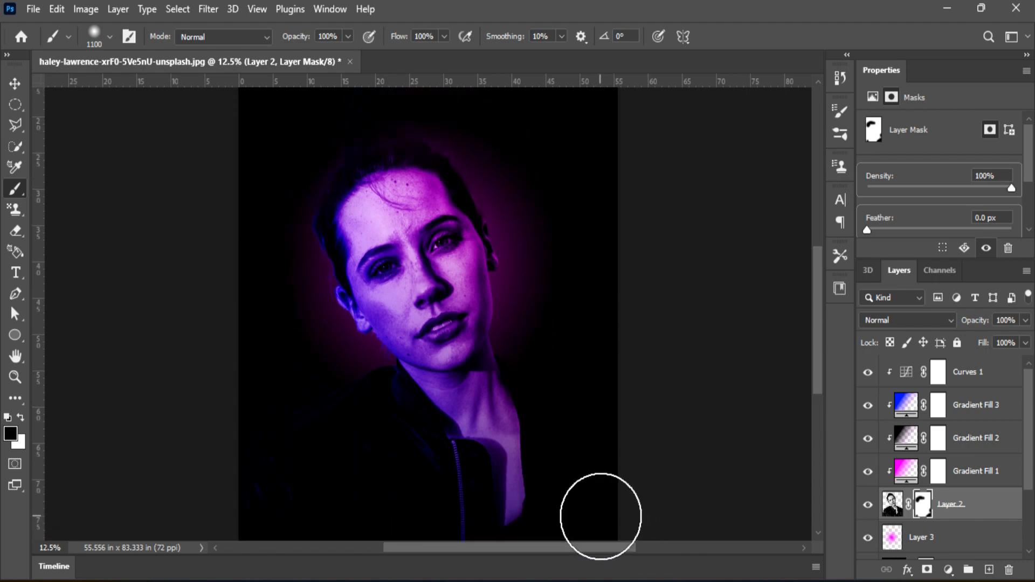
scroll(600, 517, up, 4)
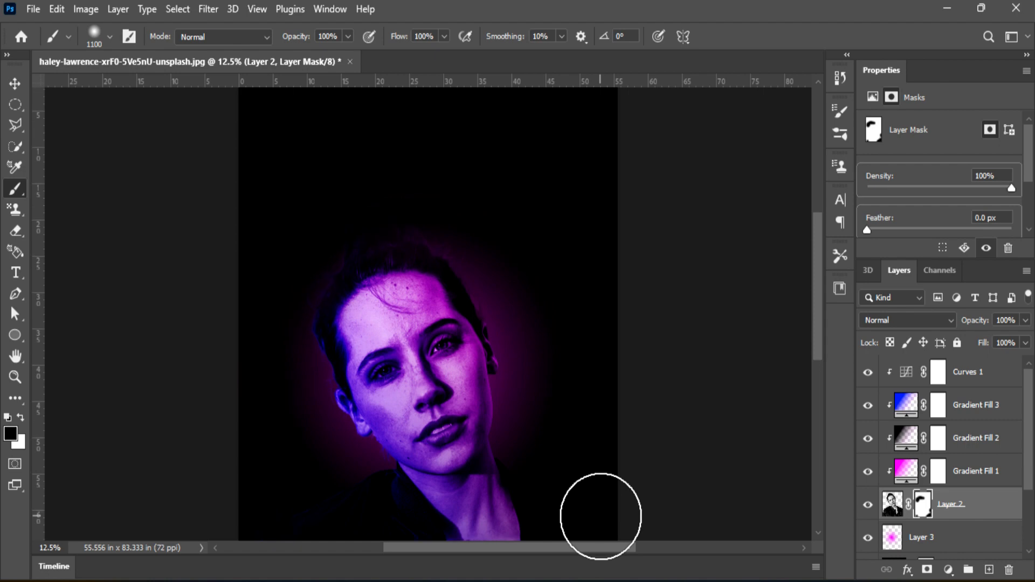
scroll(621, 503, down, 4)
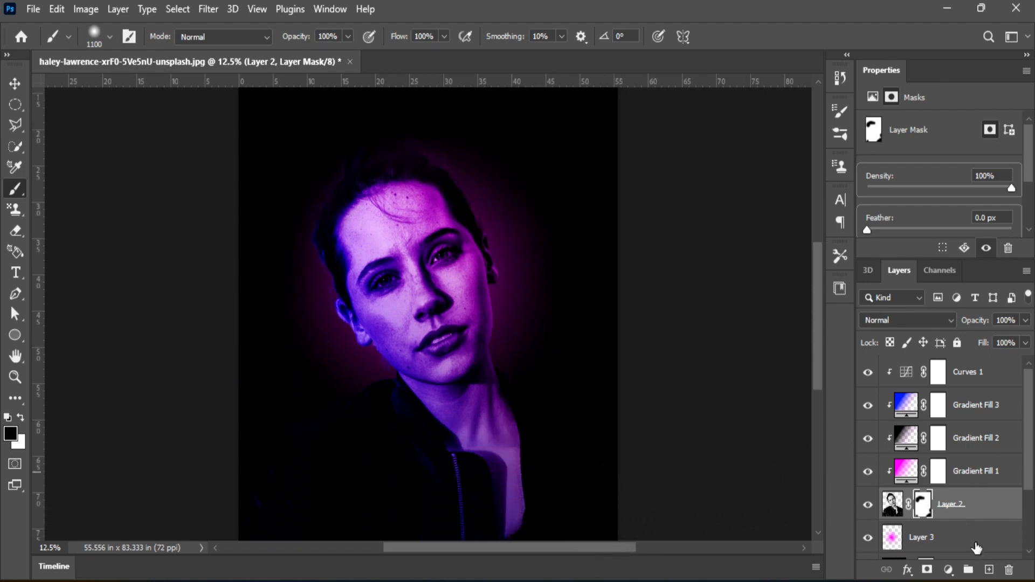
Merge copies of the layers from Color Fill 1 up to Curves 1 into a new layer and show only that layer.
scroll(976, 545, down, 2)
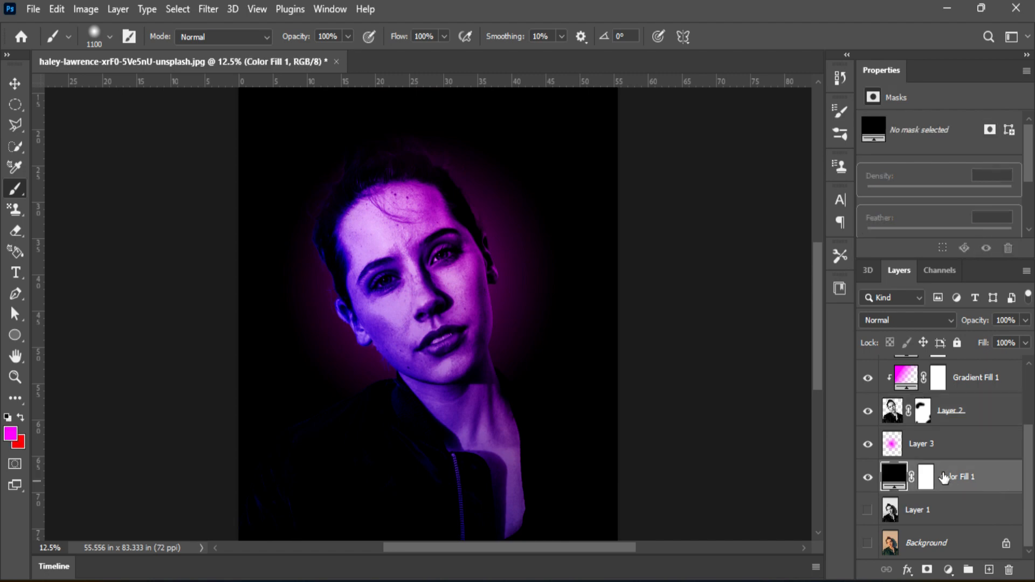
scroll(965, 474, up, 3)
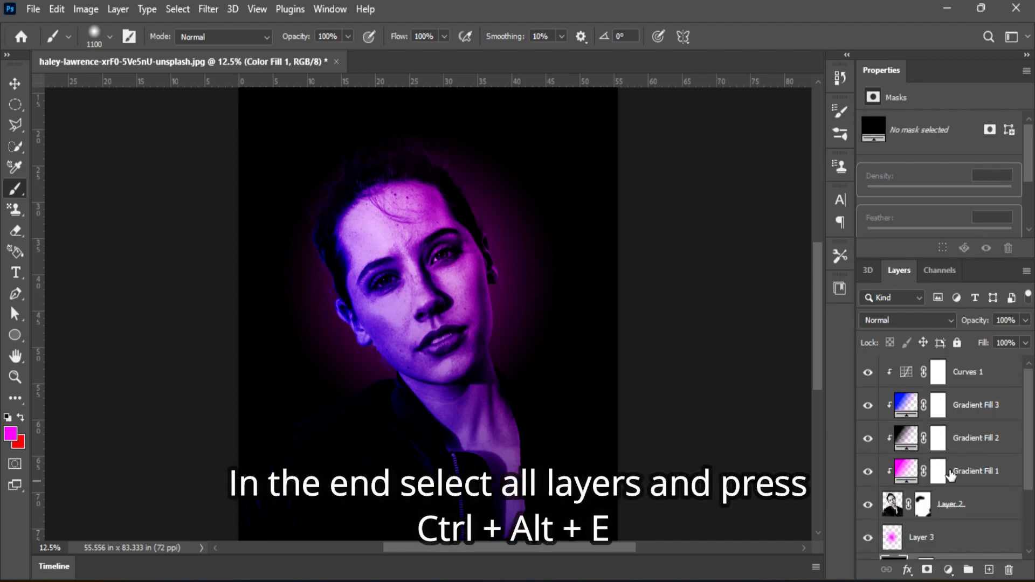
shift+click(1006, 380)
scroll(978, 410, down, 3)
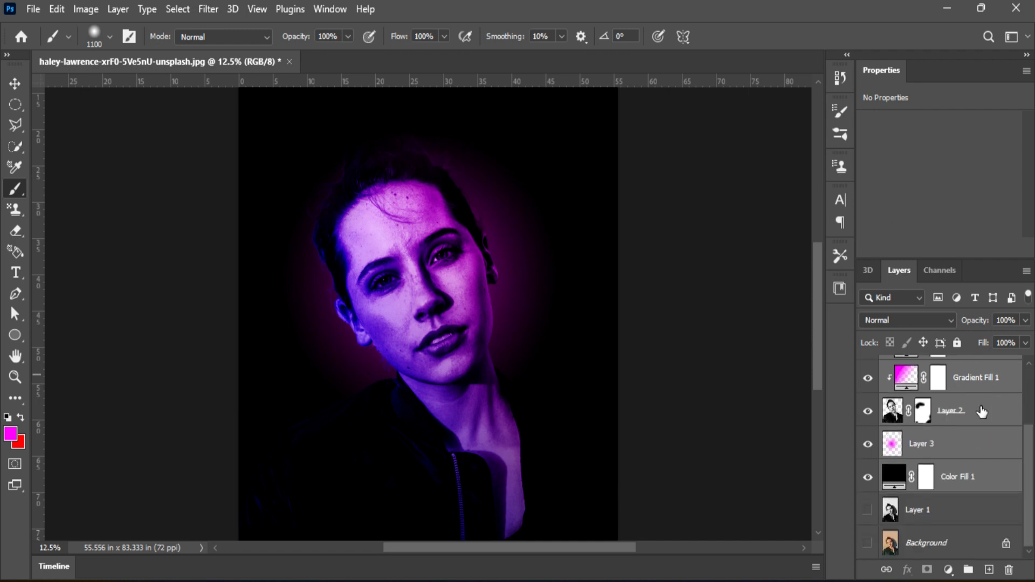
scroll(973, 432, up, 3)
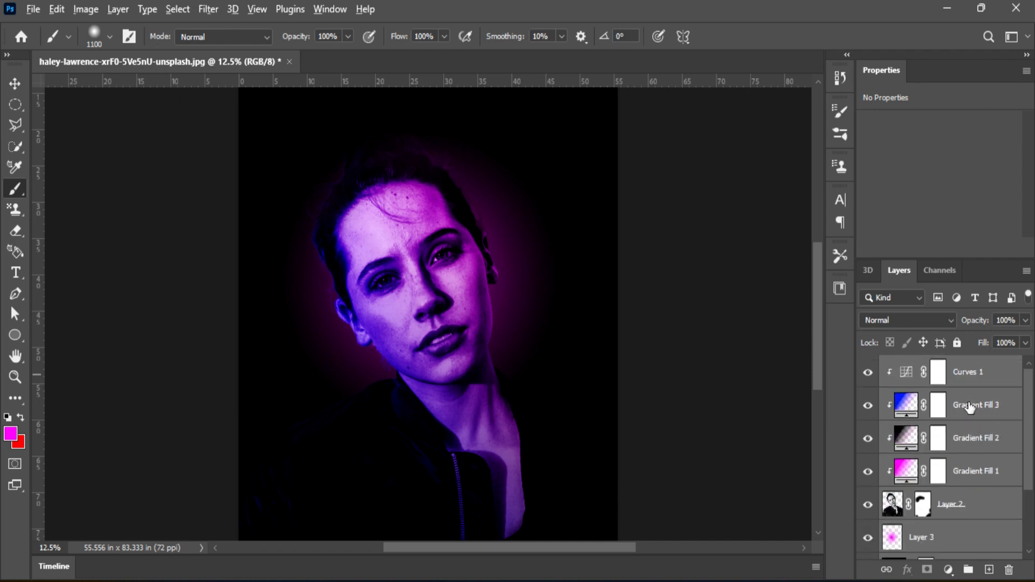
key(ctrl+alt+e)
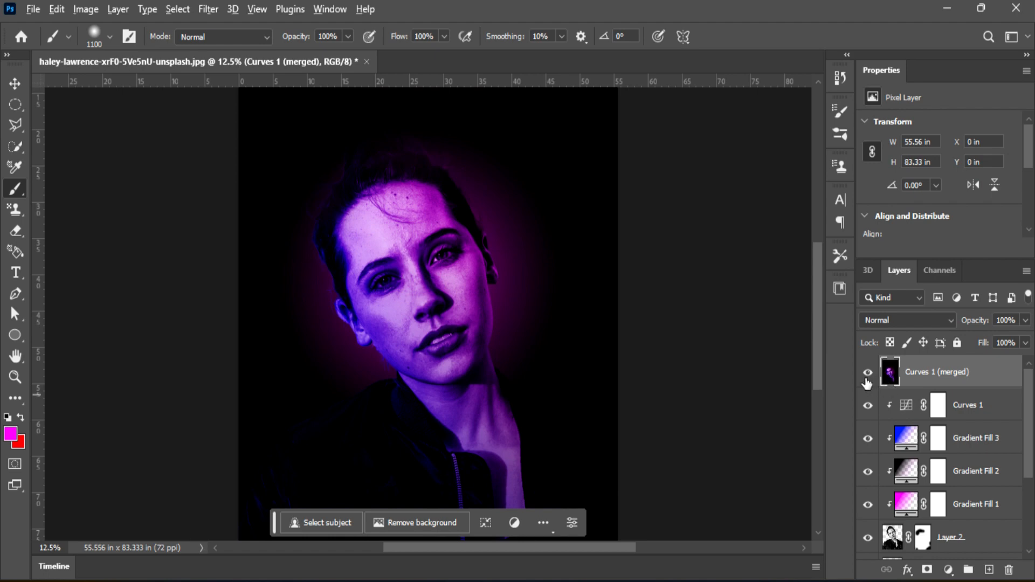
alt+click(867, 378)
Open the Oil Paint filter for the merged layer and set Stylization to 9.0 and Scale to 1.5.
click(215, 12)
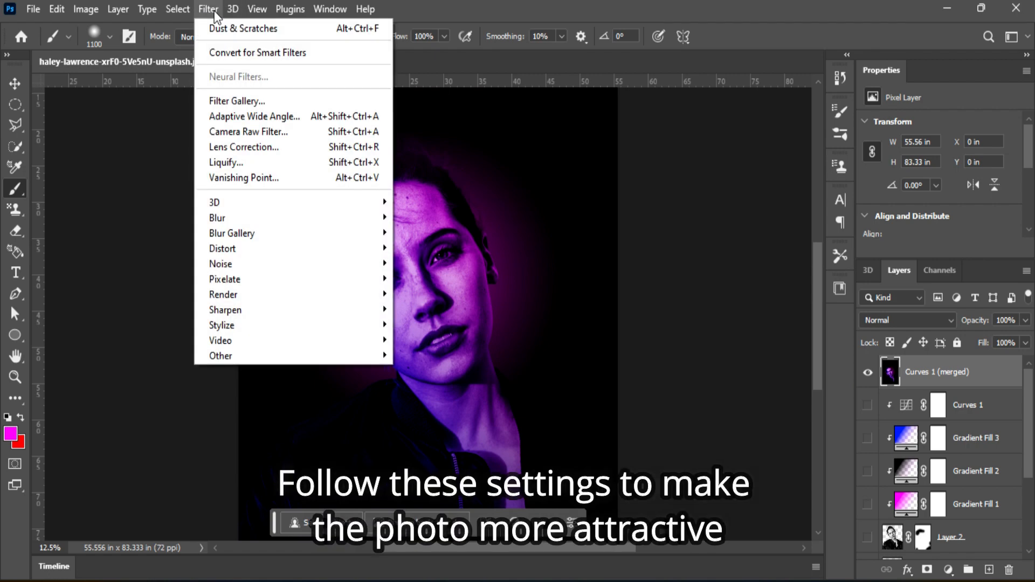
mouse_move(306, 297)
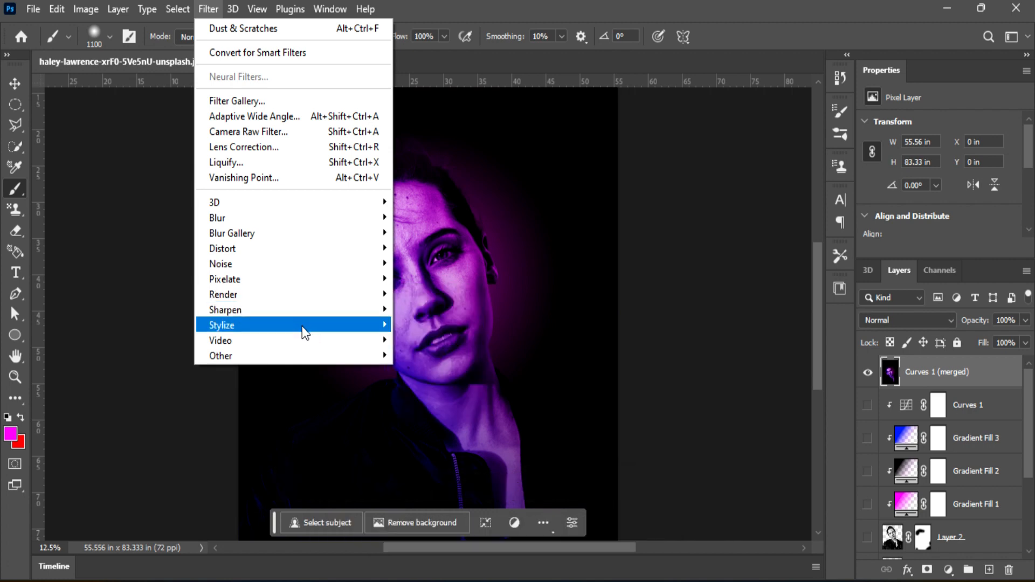
mouse_move(302, 326)
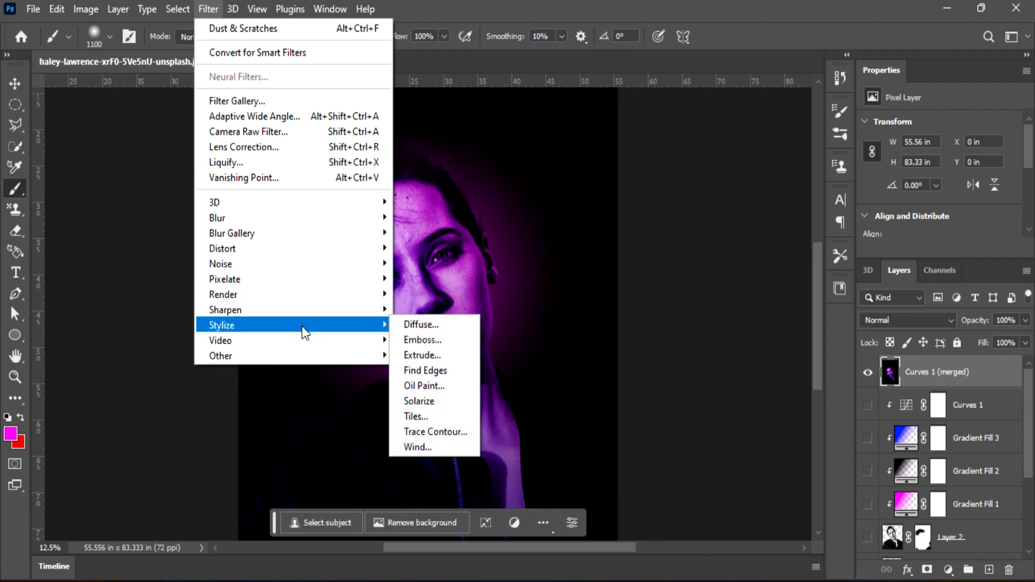
click(425, 386)
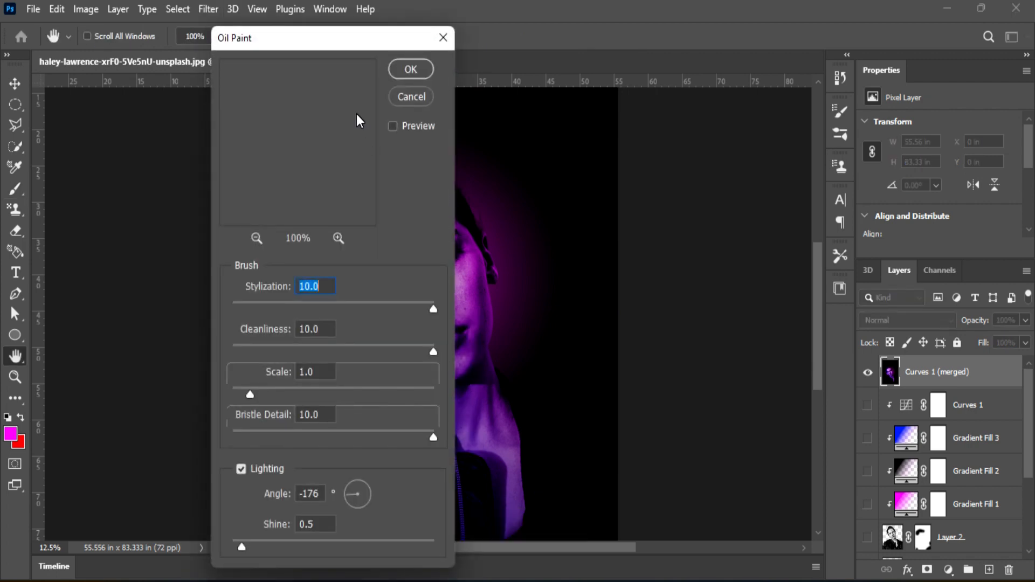
drag(318, 32, 634, 34)
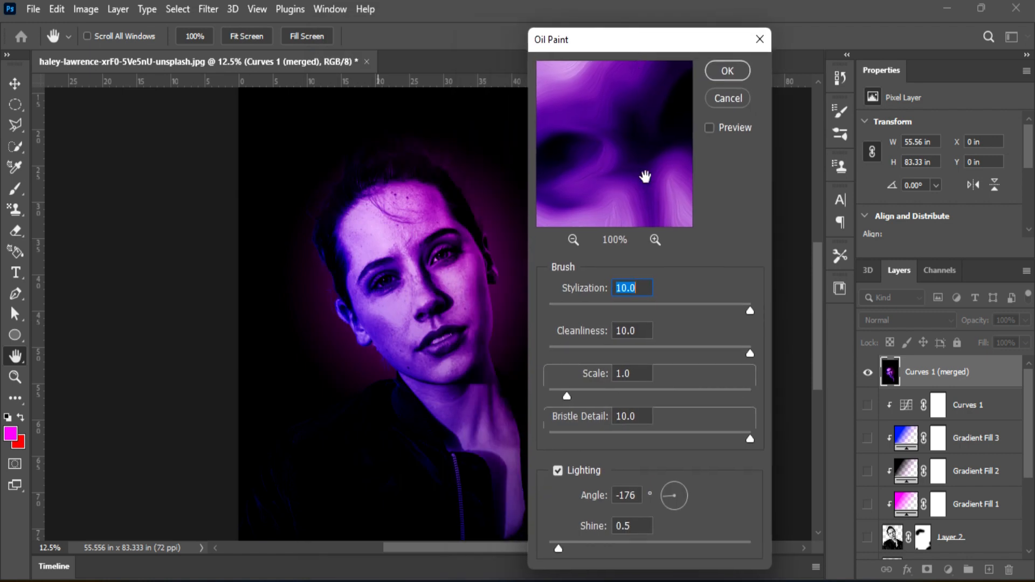
click(573, 240)
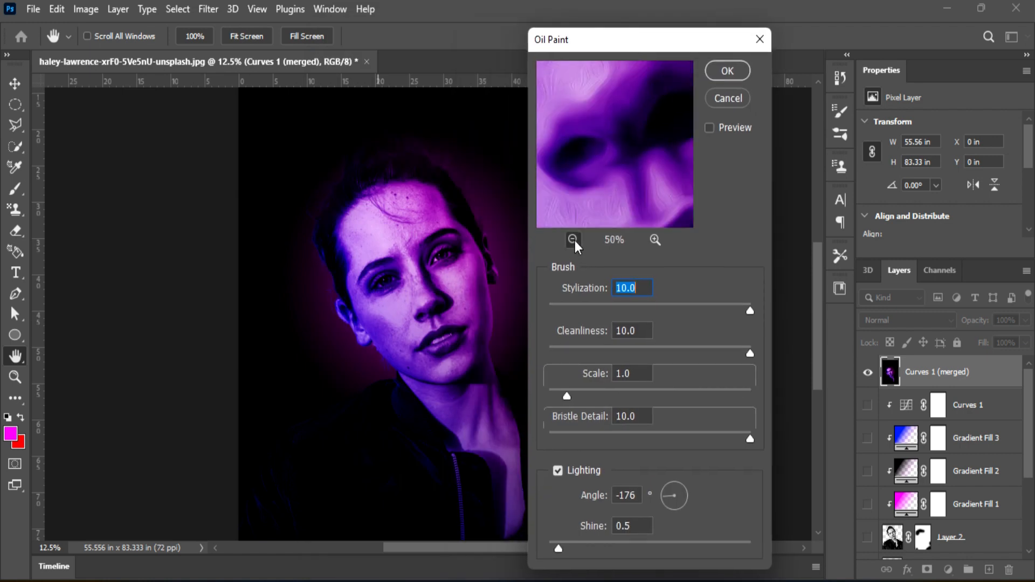
click(574, 240)
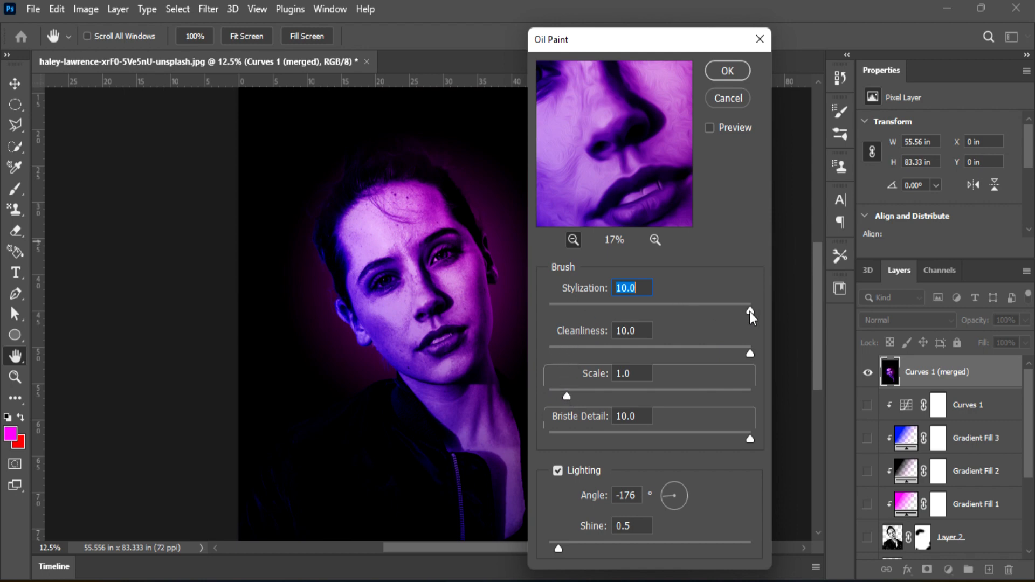
drag(749, 311, 730, 310)
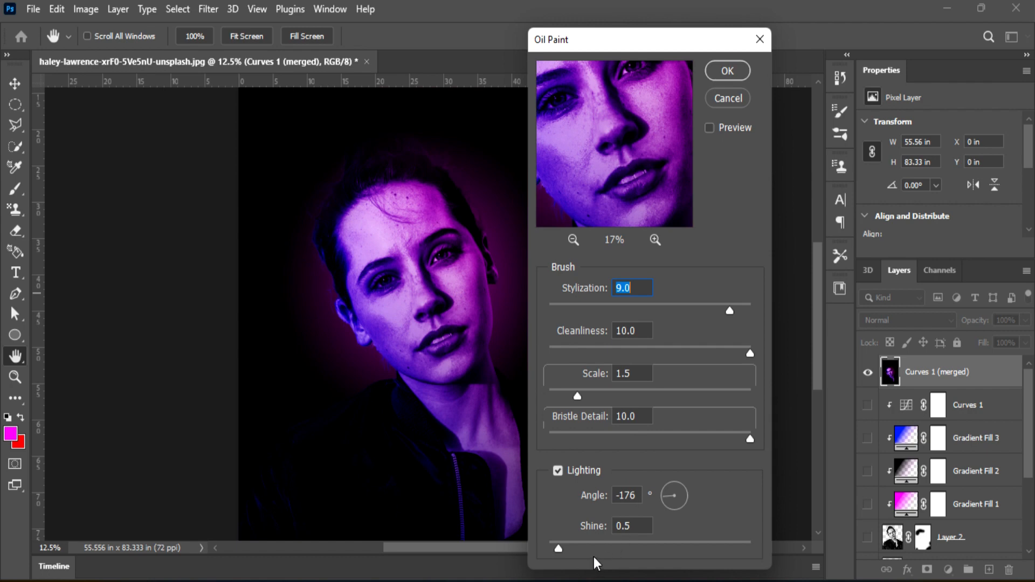
Set the Oil Paint lighting's Shine to 1.5 and apply the filter to the merged layer.
drag(558, 552, 582, 552)
drag(581, 549, 577, 548)
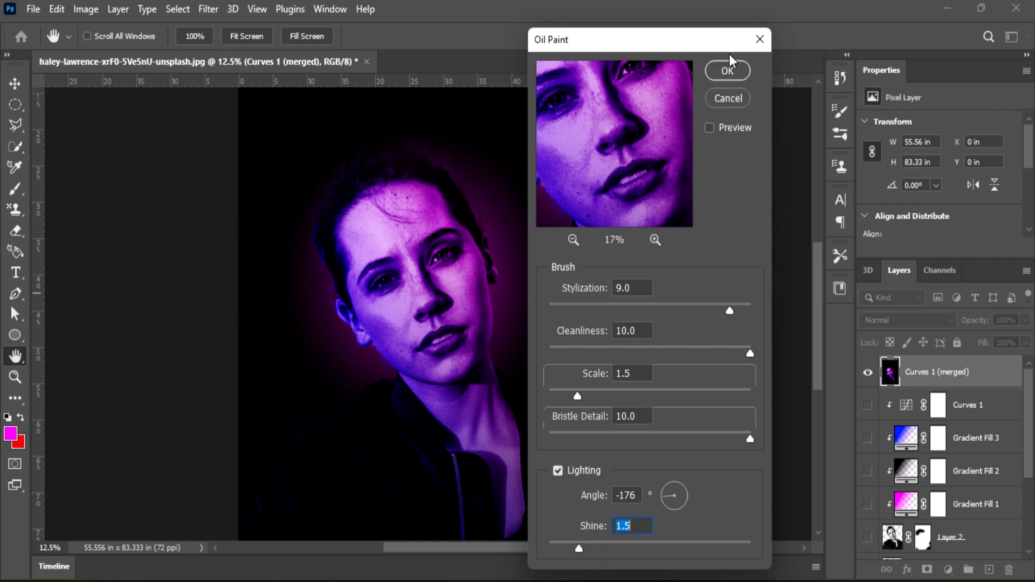
click(710, 132)
click(728, 71)
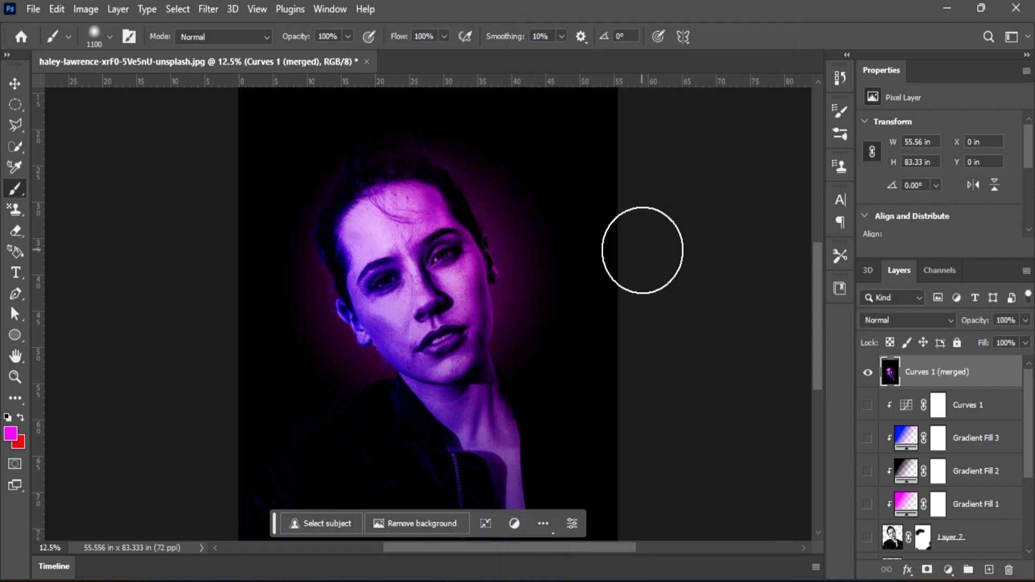
Compare the oil-painted face in close-up with the original Background photo by isolating and restoring the Background layer's visibility.
key(ctrl+plus)
key(ctrl+plus)
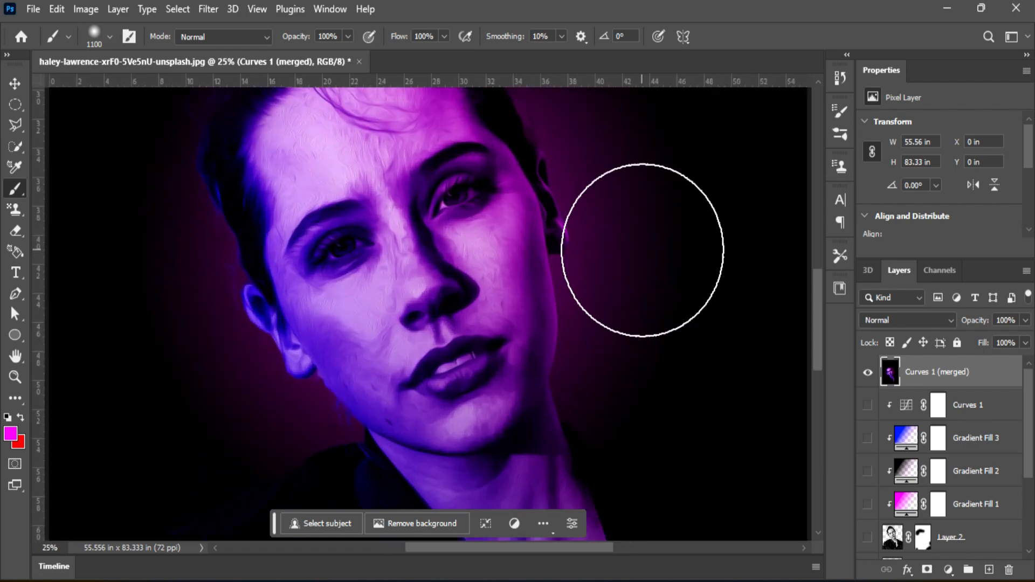
scroll(890, 485, down, 3)
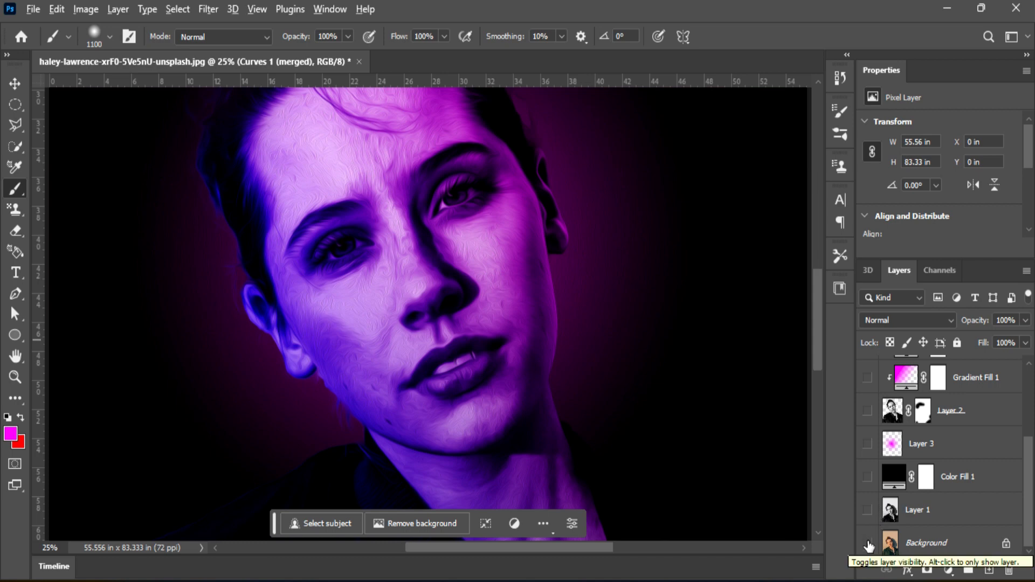
alt+click(867, 544)
alt+click(868, 545)
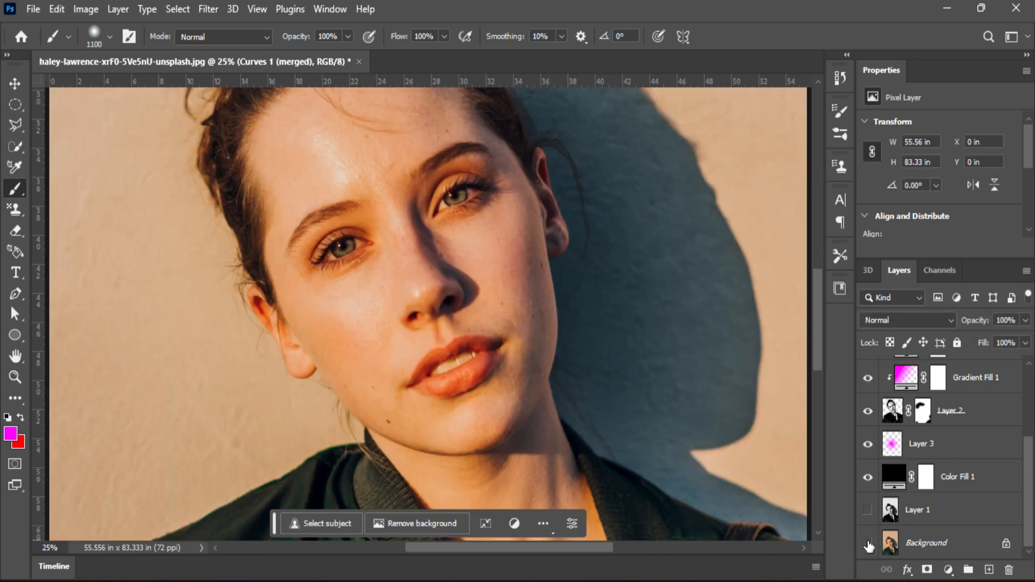
alt+click(867, 544)
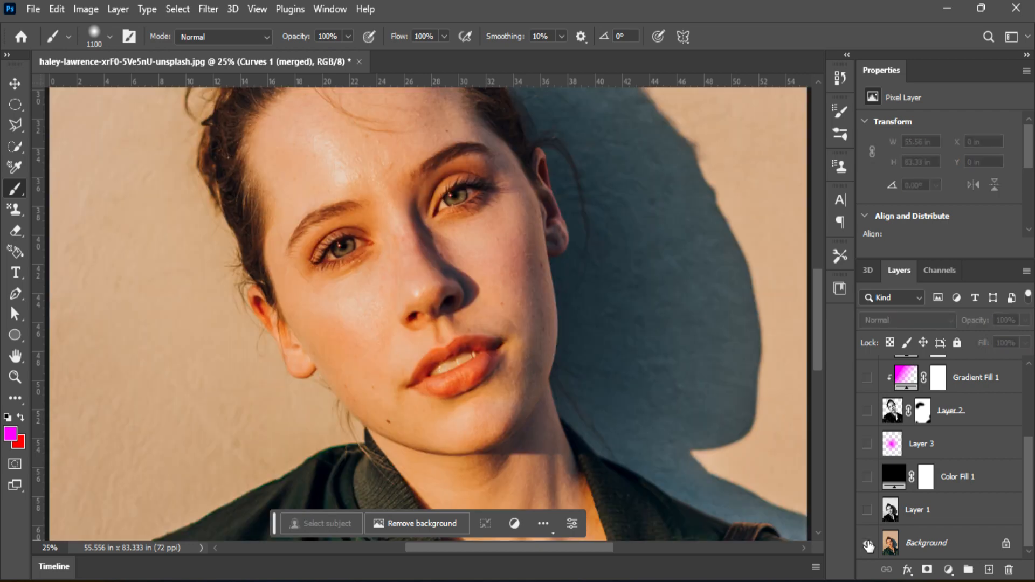
alt+click(868, 545)
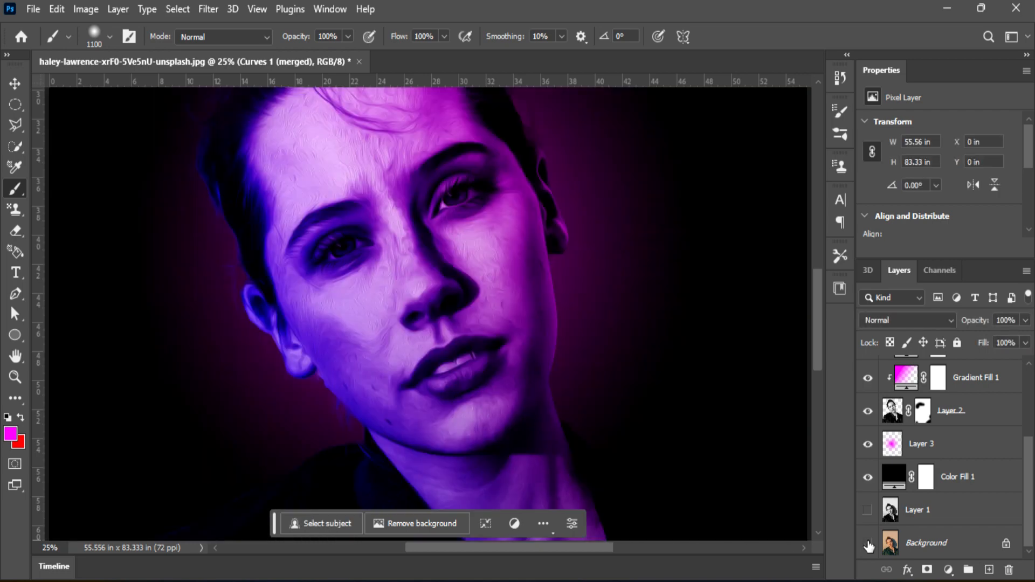